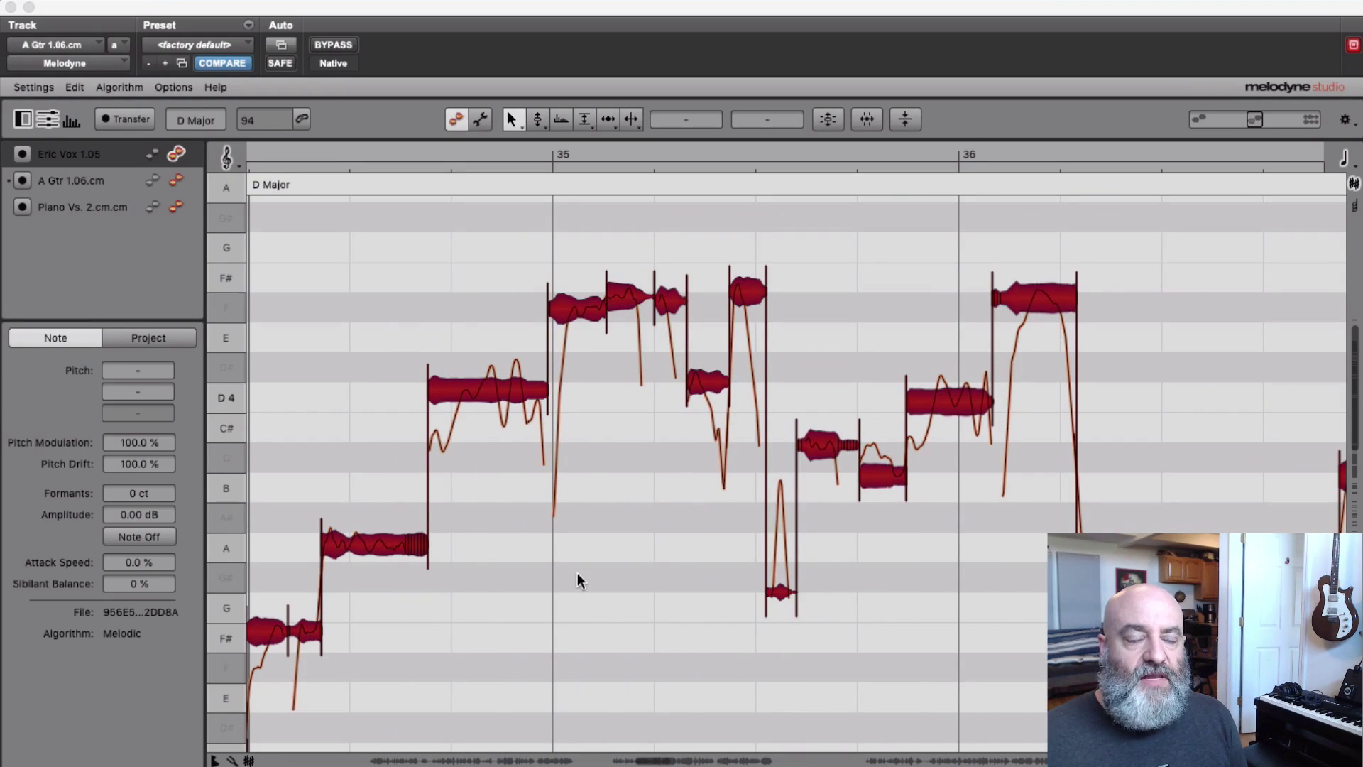
Step: Browse the A Gtr 1.06 and Piano Vs. 2 track notes, then return to the lead vocal and play it back
left_click(158, 285)
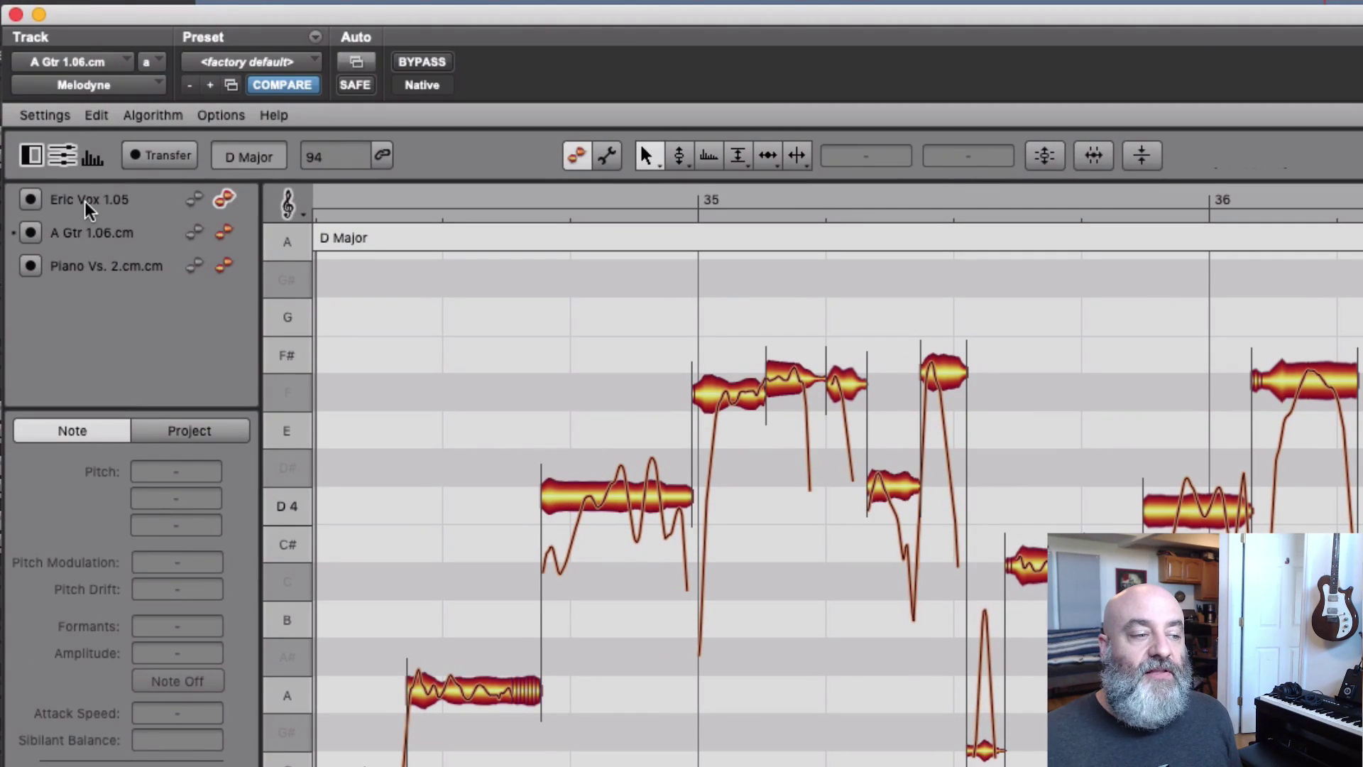
left_click(214, 232)
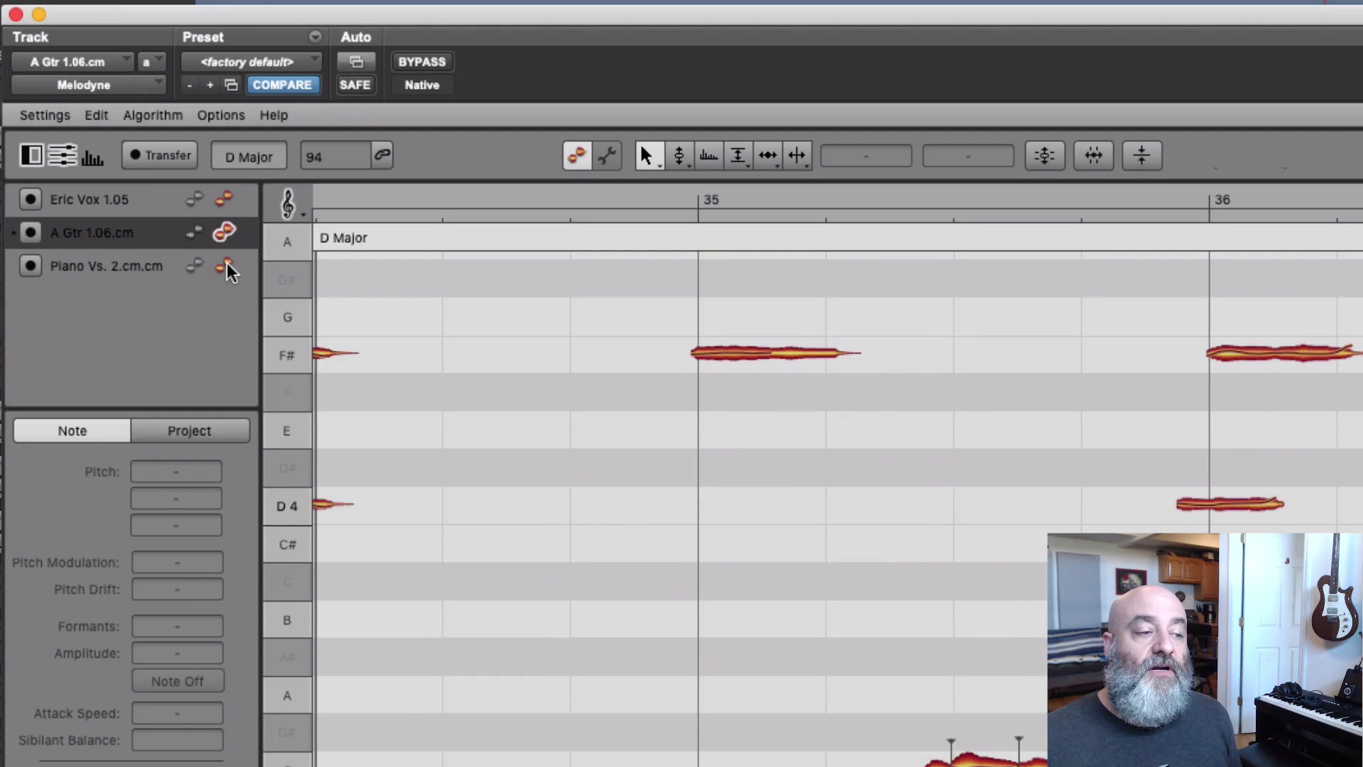
left_click(226, 264)
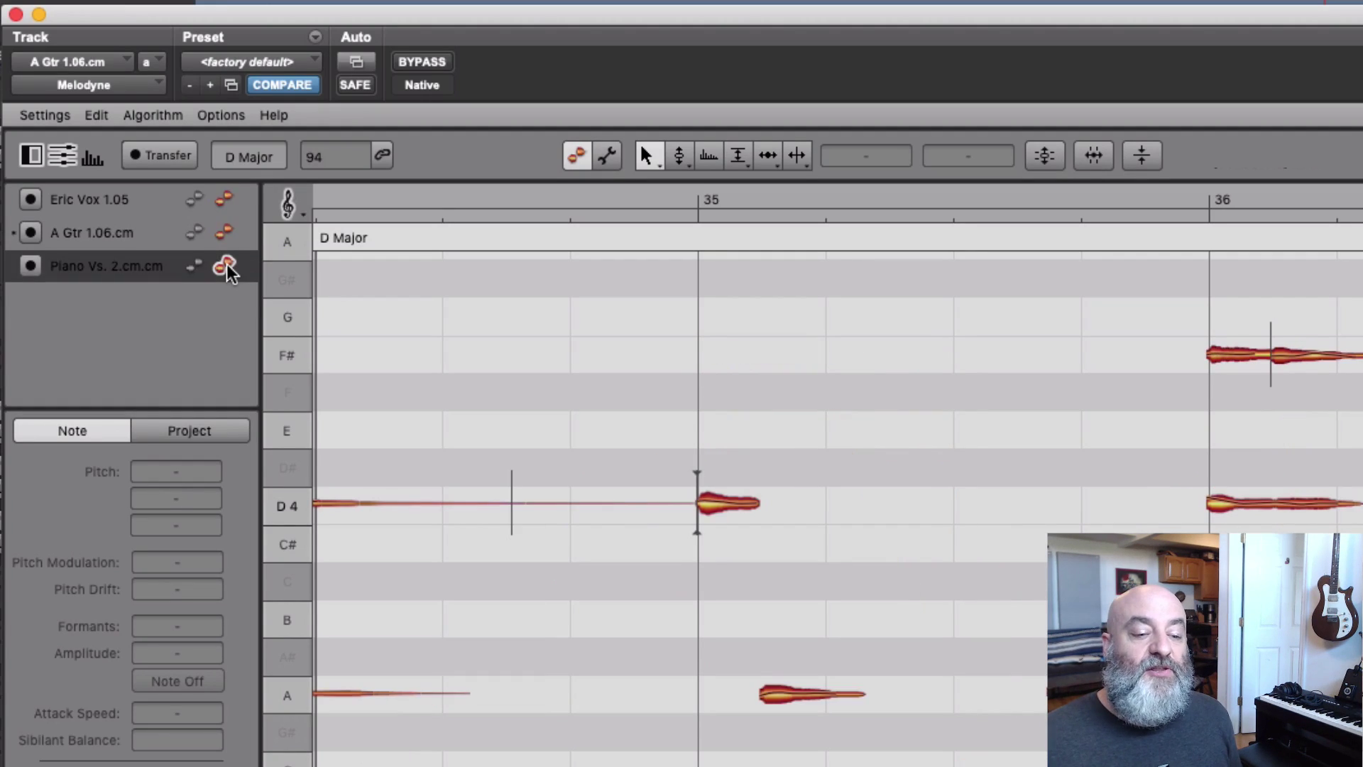
left_click(225, 205)
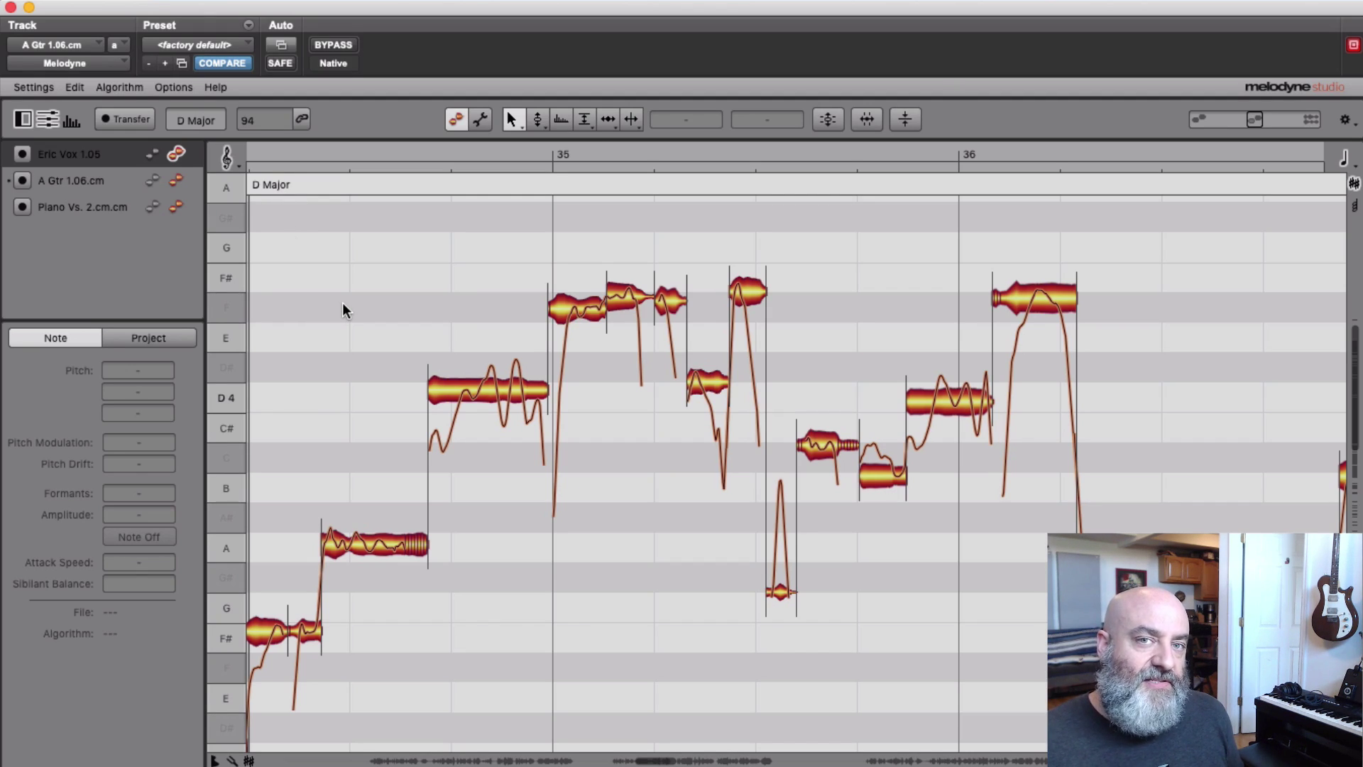
key("space")
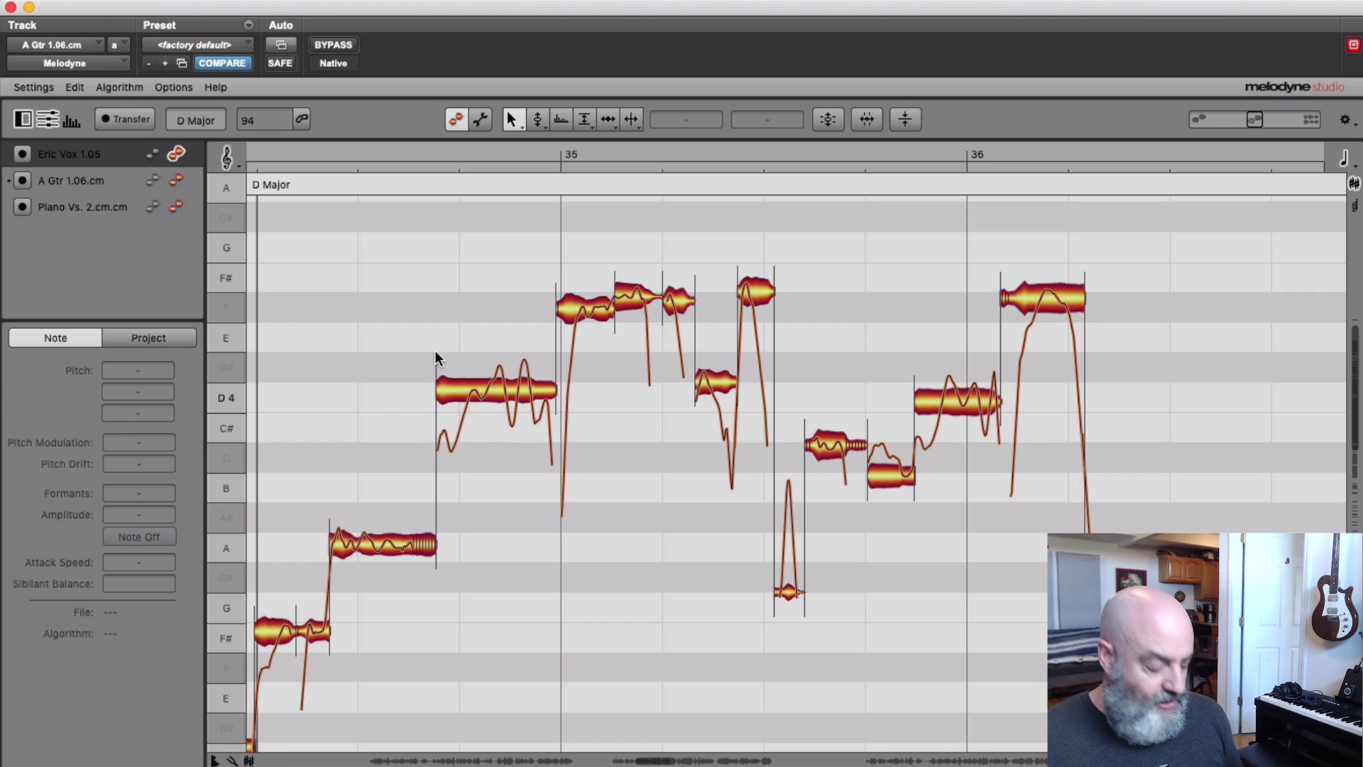
Step: Run the Correct Pitch macro on all vocal notes with pitch centre and pitch drift at 100%
key("super+a")
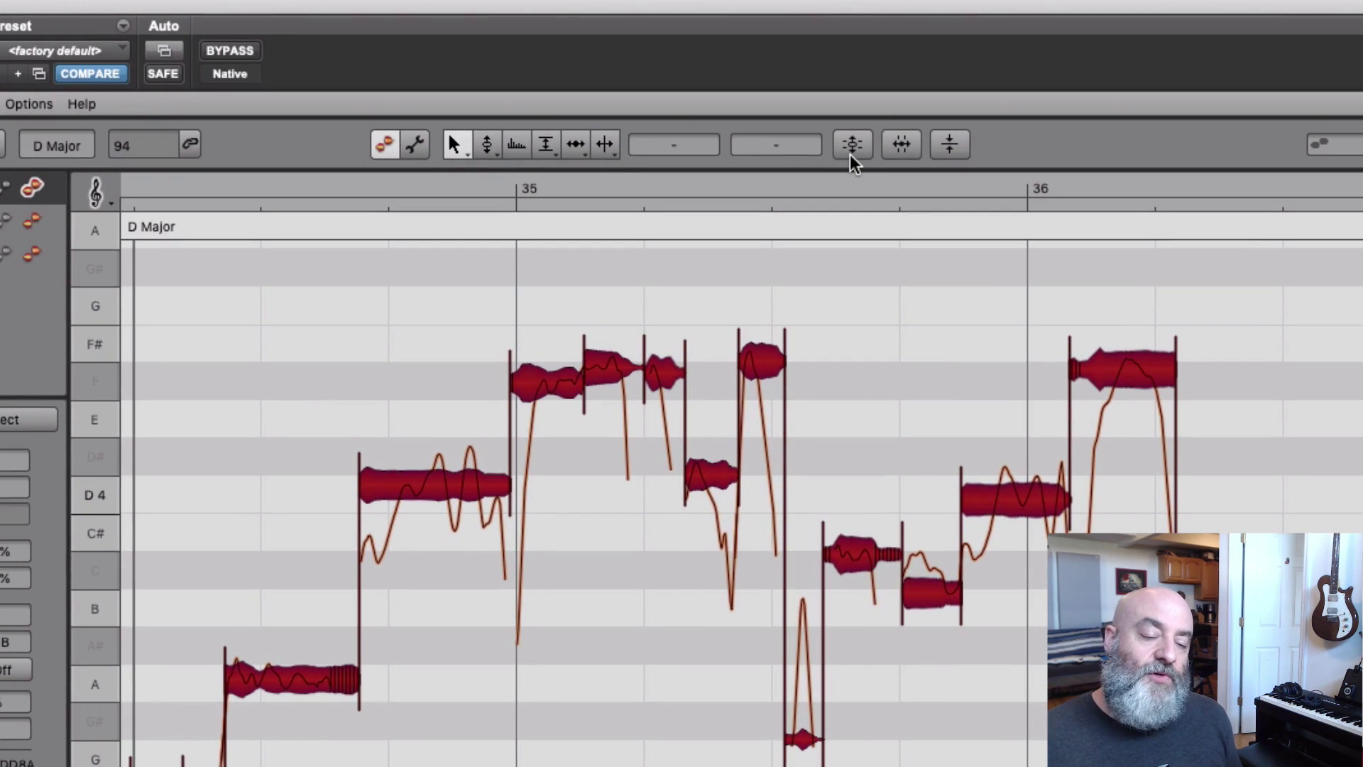
left_click(851, 155)
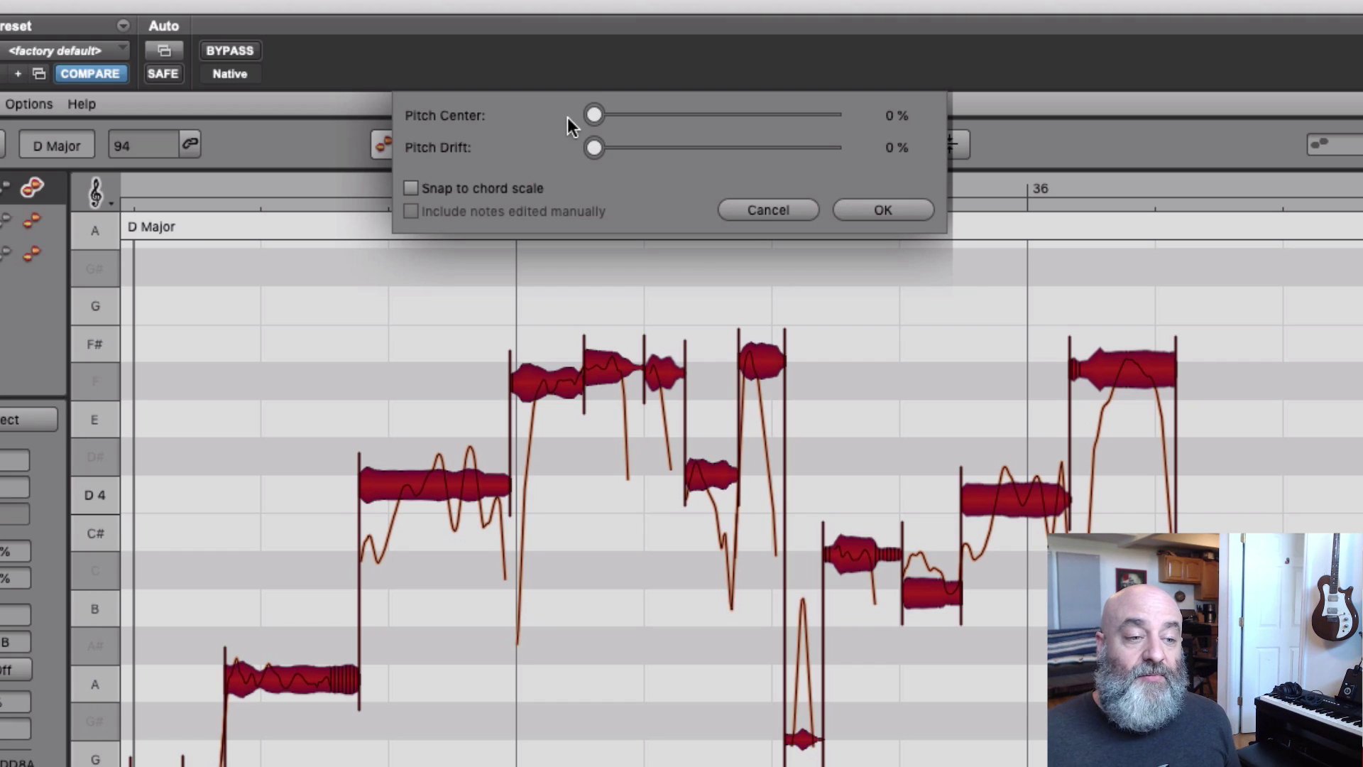
left_click_drag(598, 115, 881, 126)
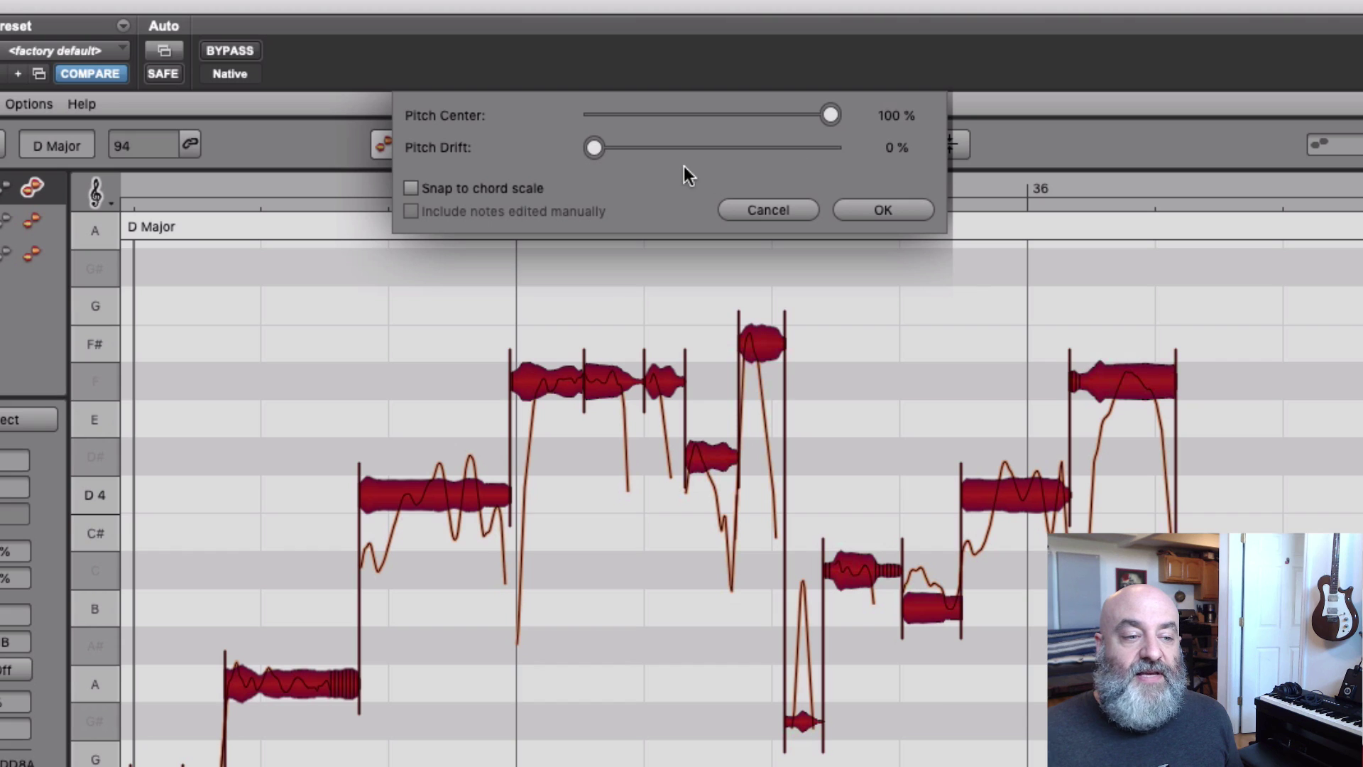
left_click_drag(594, 147, 923, 155)
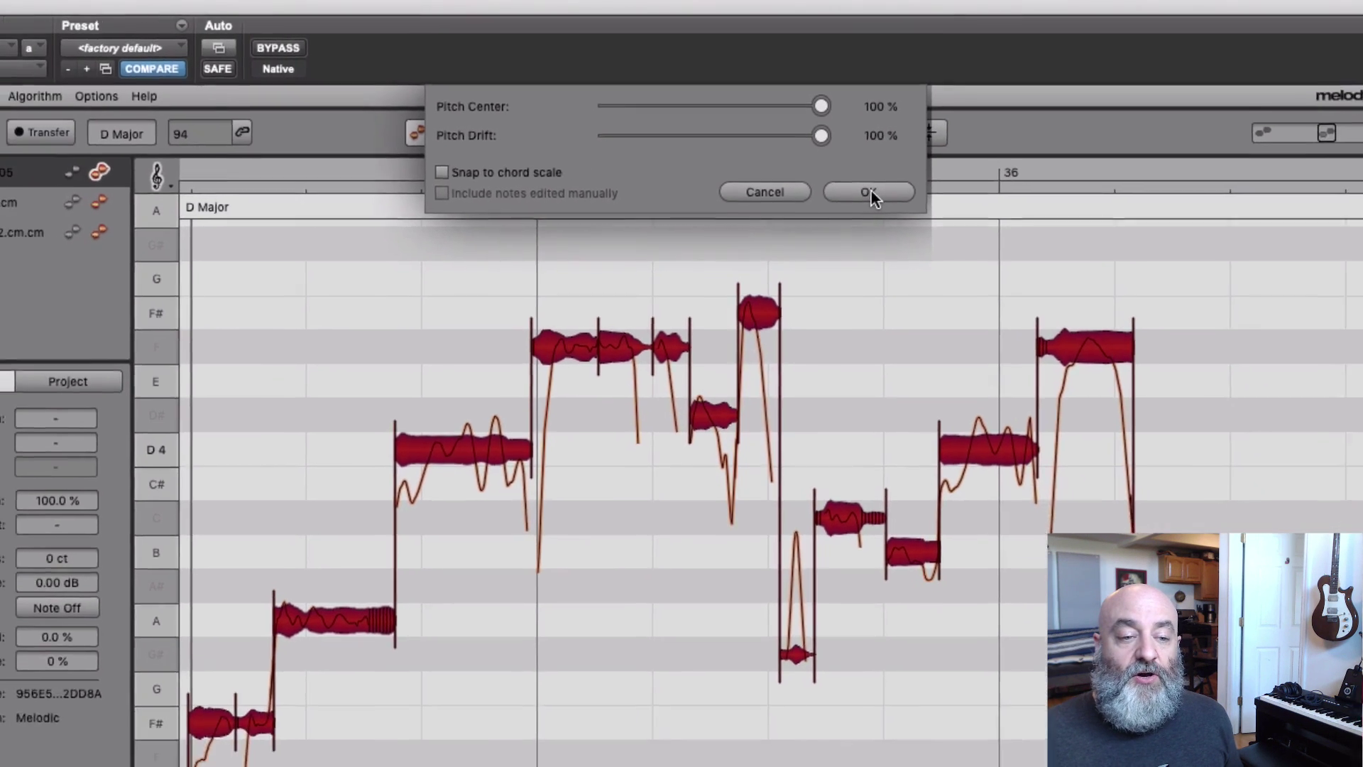
left_click(883, 209)
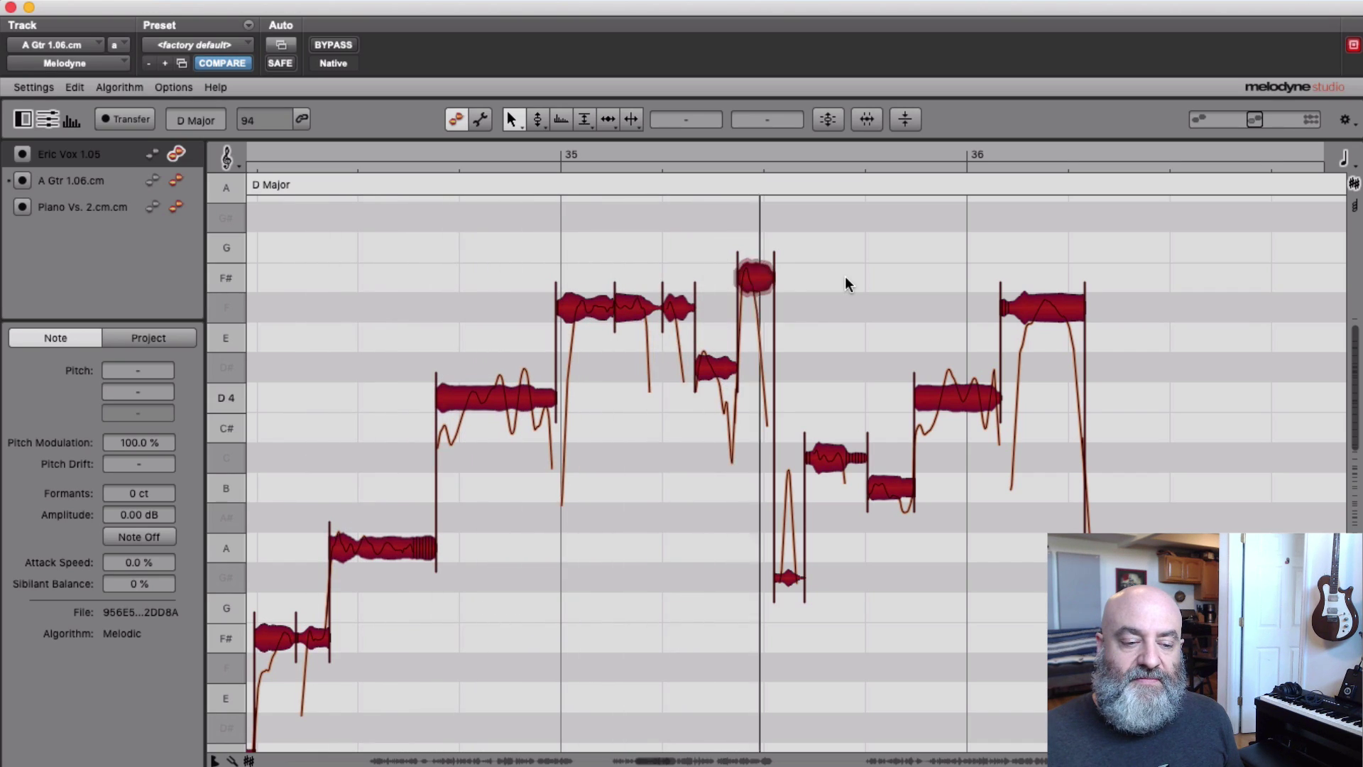
Step: Listen from partway through bar 35, then drag the B3 note before bar 36 up to C4
key("space")
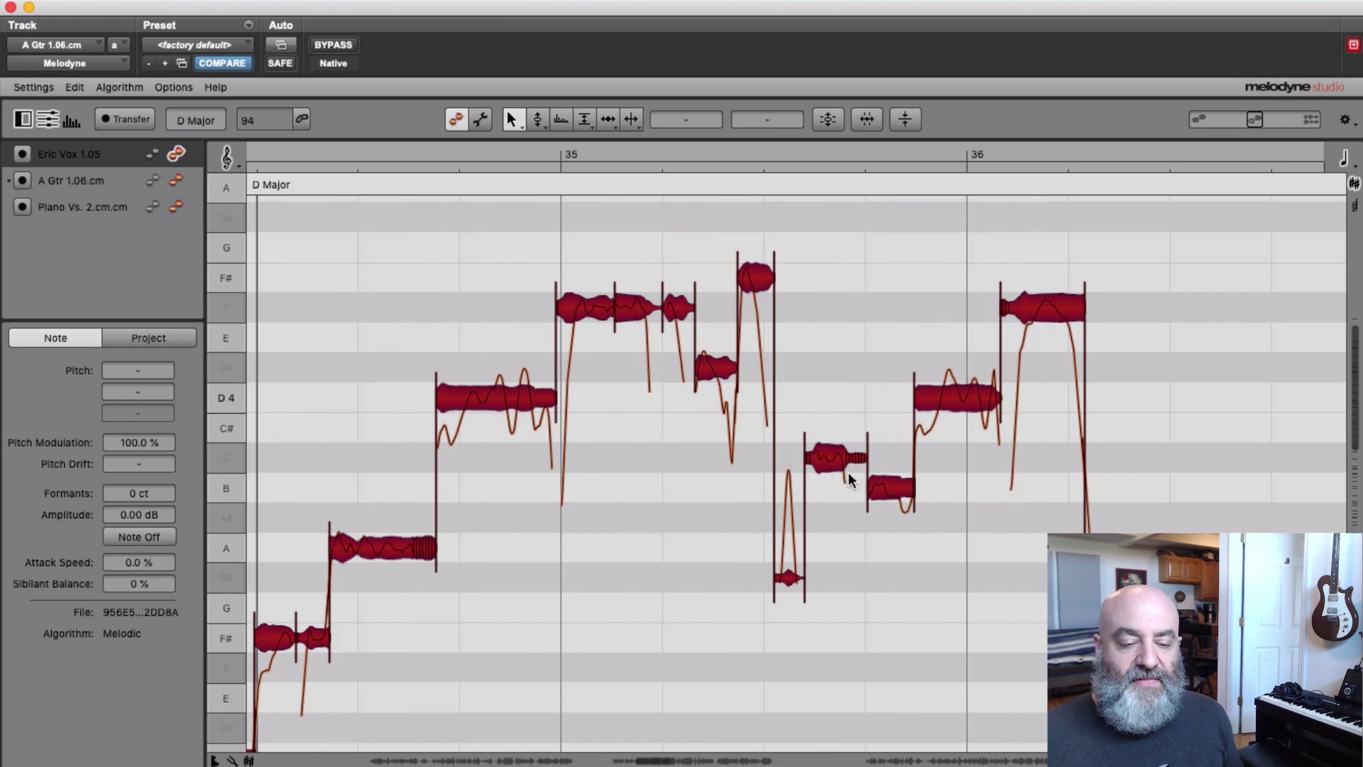
left_click(845, 144)
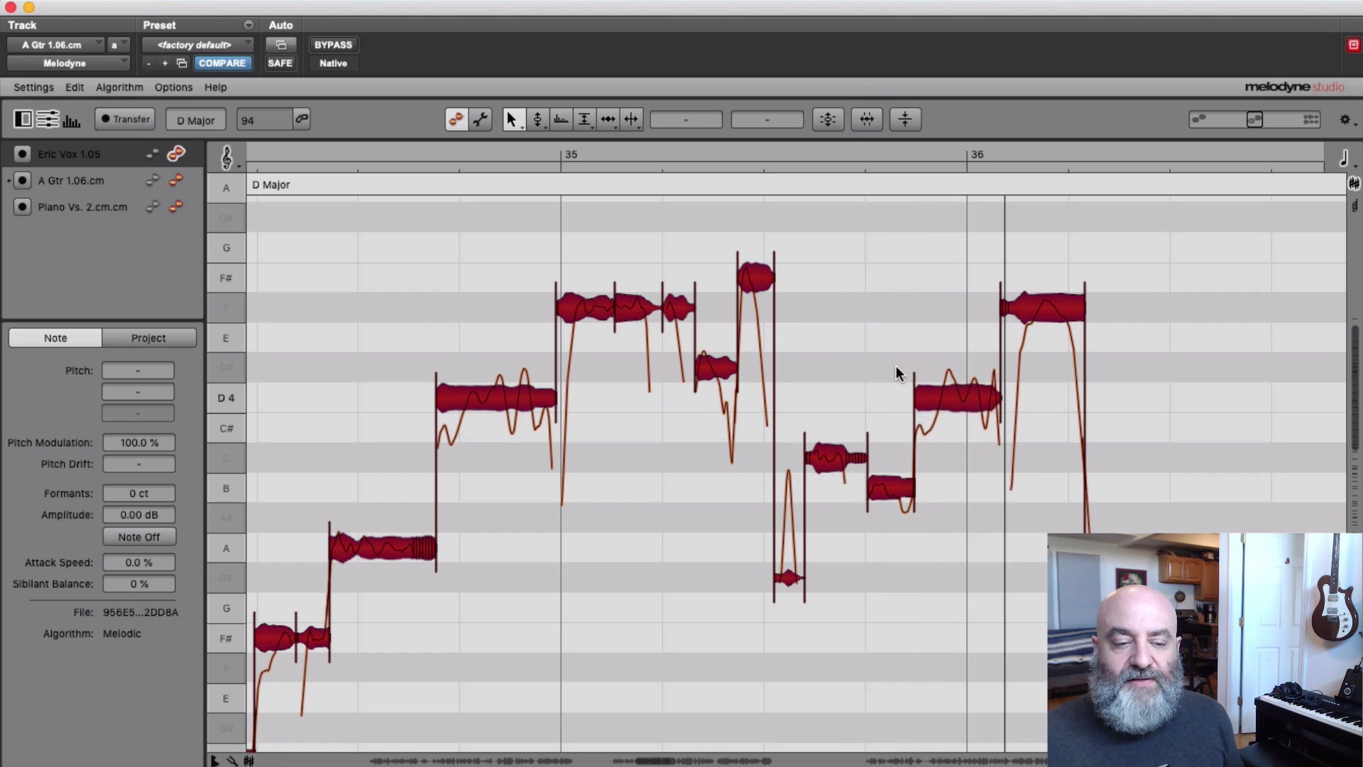
left_click(893, 492)
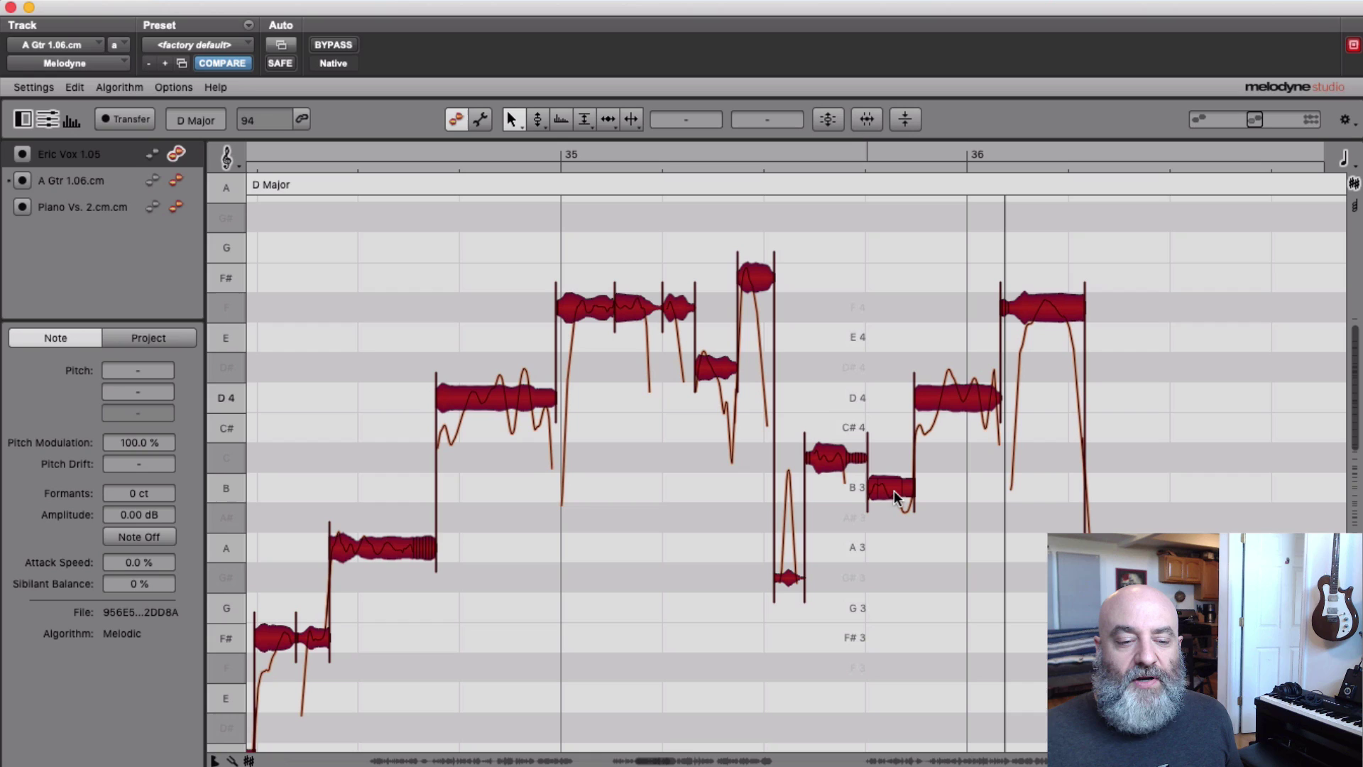
left_click(935, 488)
left_click_drag(891, 487, 903, 459)
Step: Audition the corrected passage, then select both F4 notes
key("space")
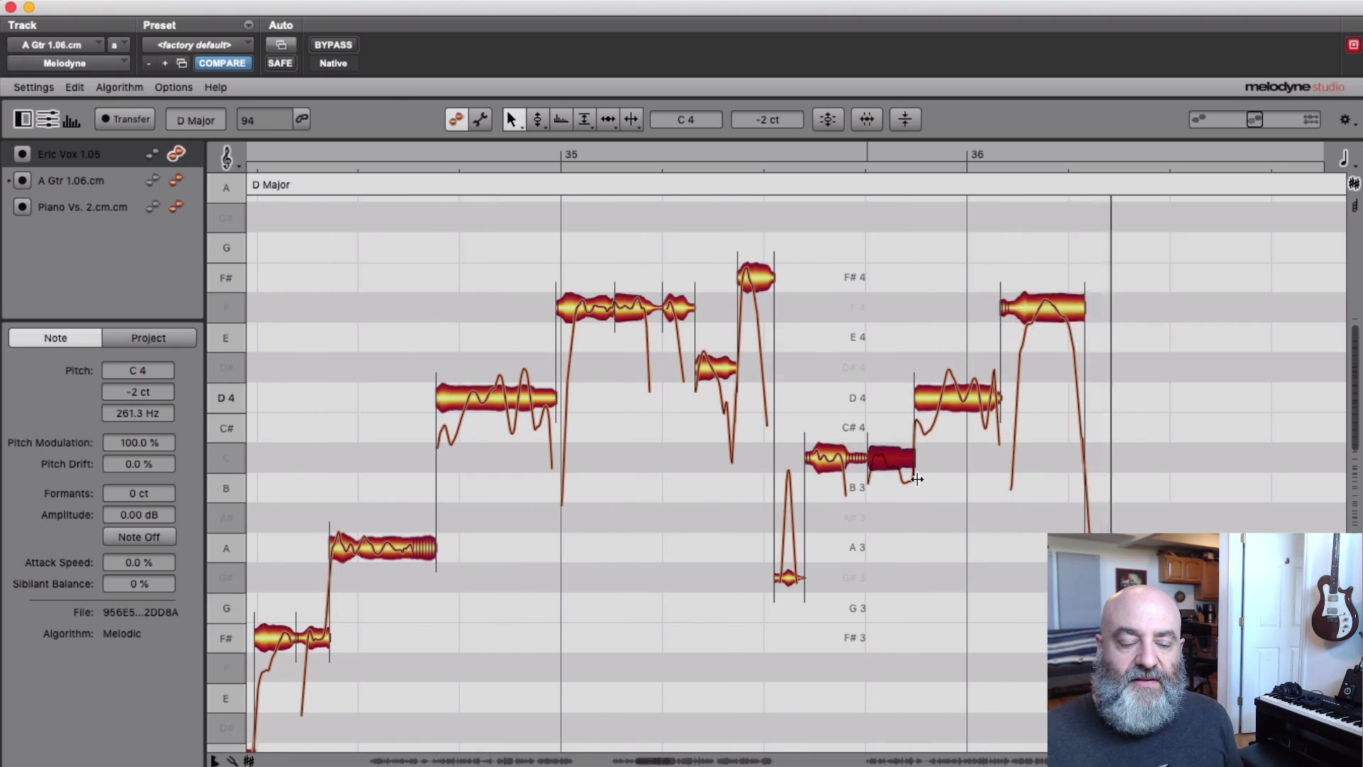
key("space")
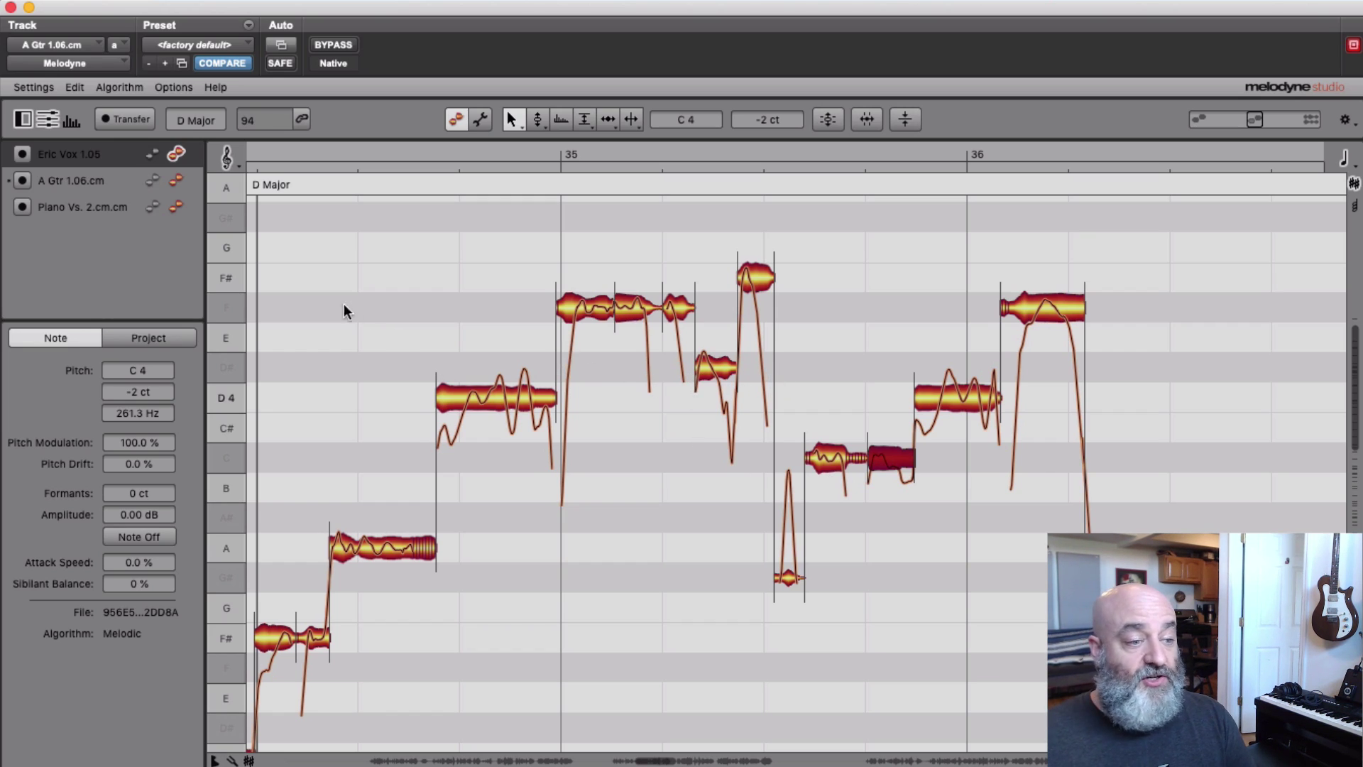
left_click(227, 300)
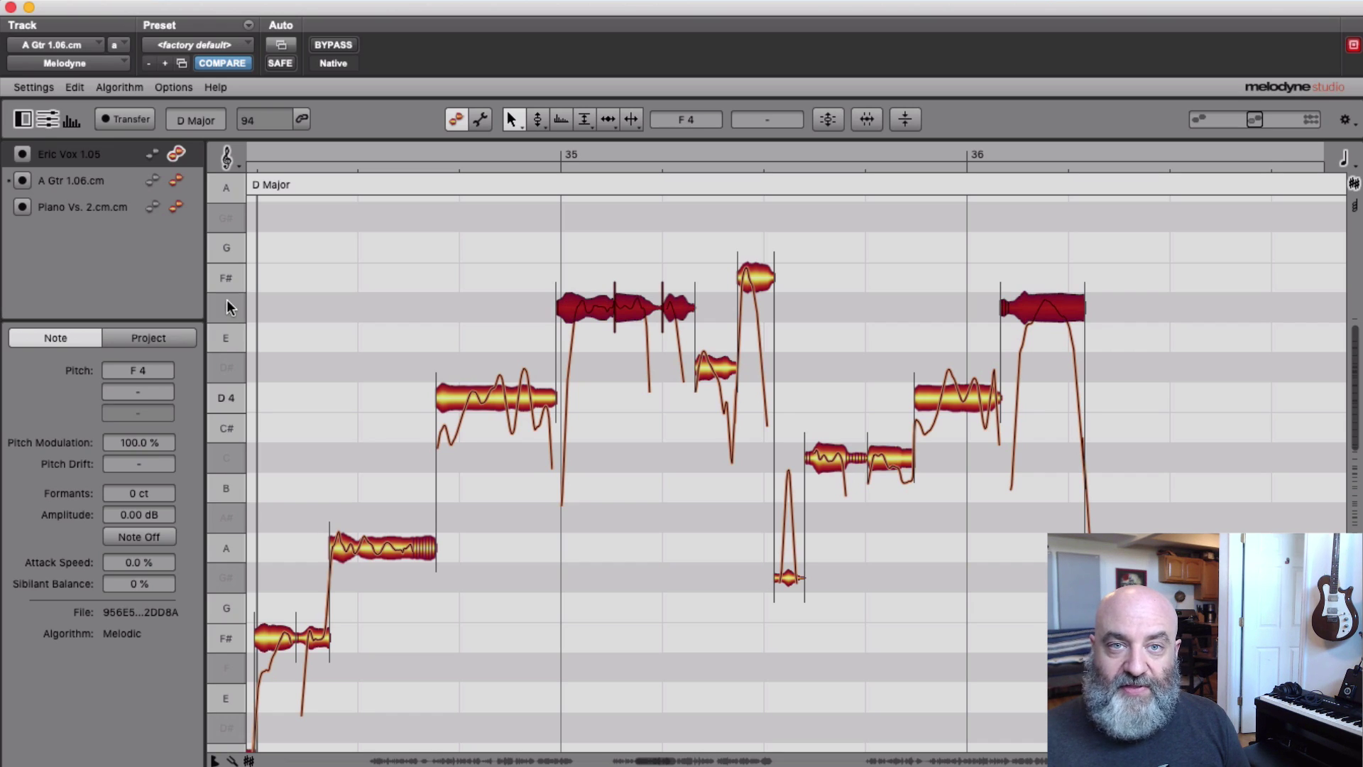
Step: Select all vocal notes and run the Correct Pitch macro with pitch centre and pitch drift at 0%
left_click(351, 284)
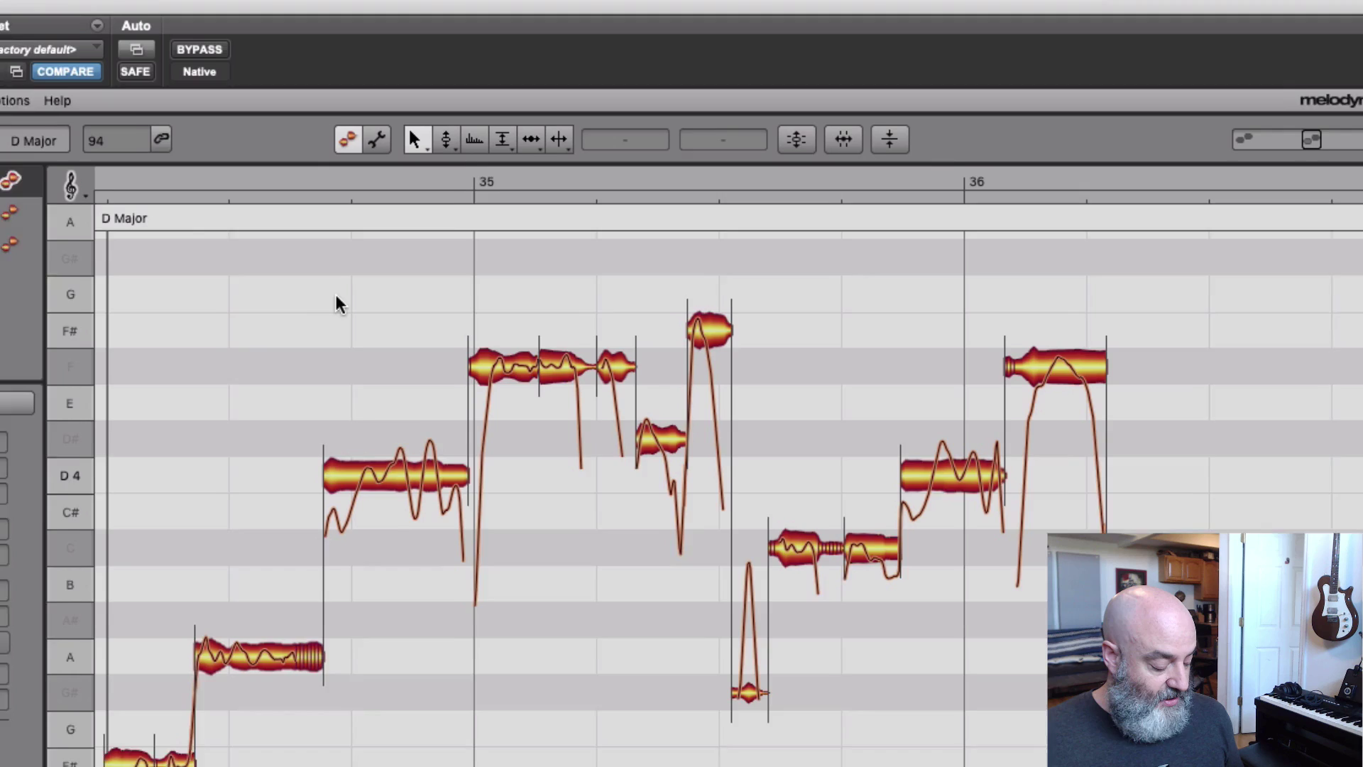
key("super+a")
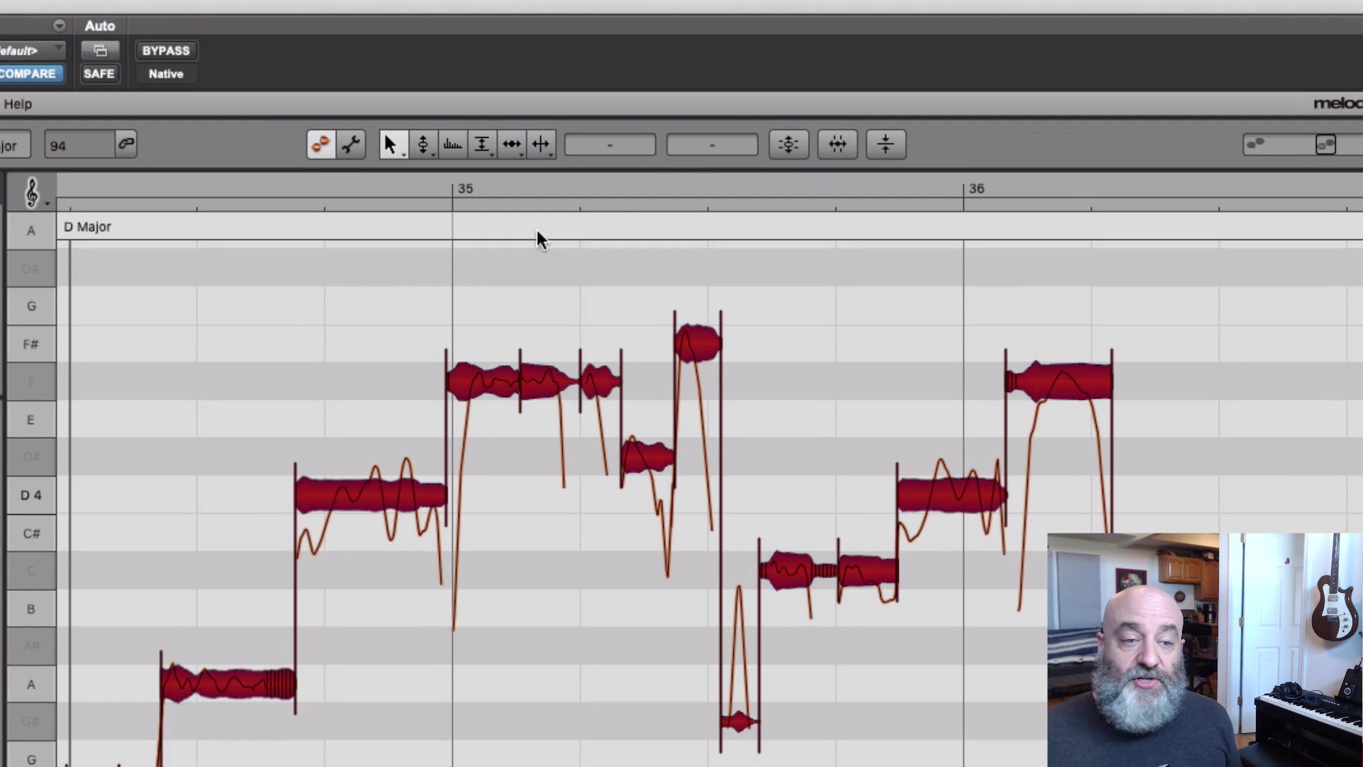
left_click(788, 144)
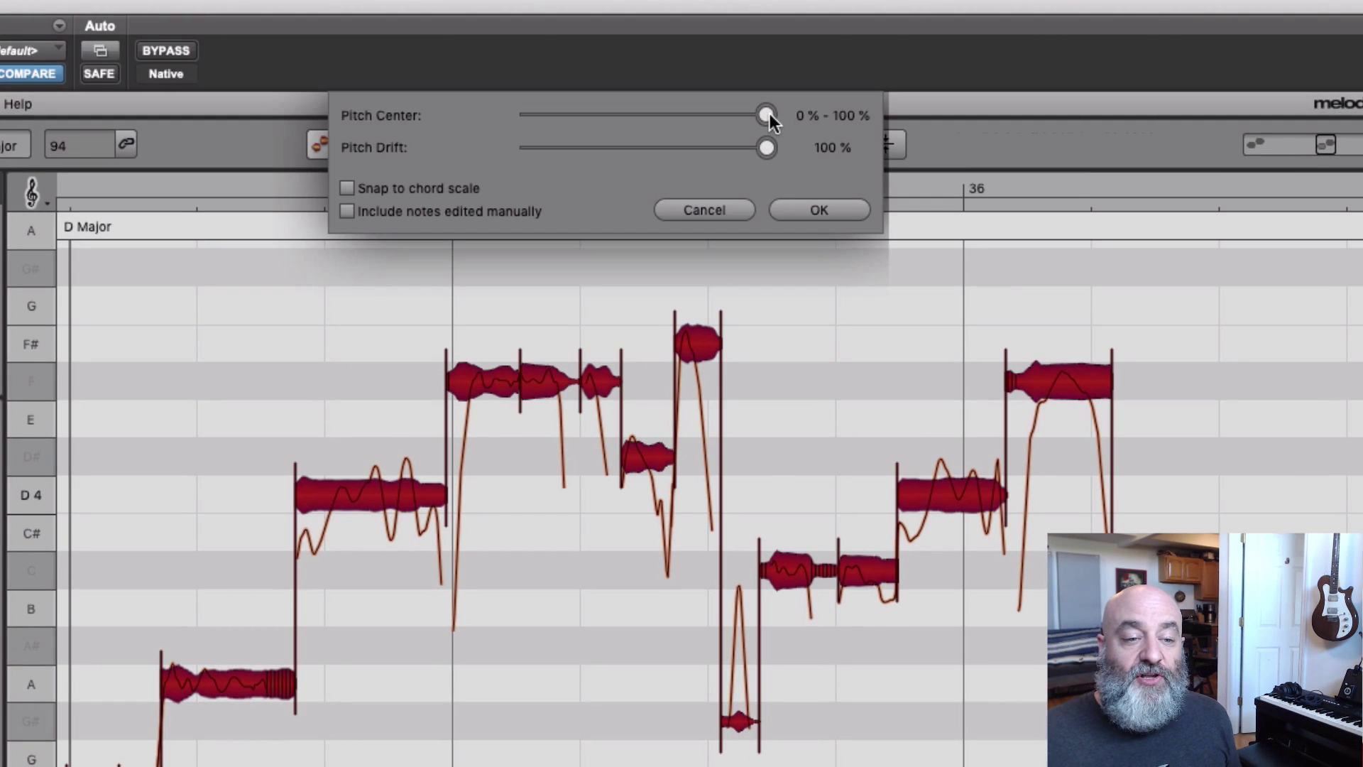
left_click_drag(769, 114, 475, 149)
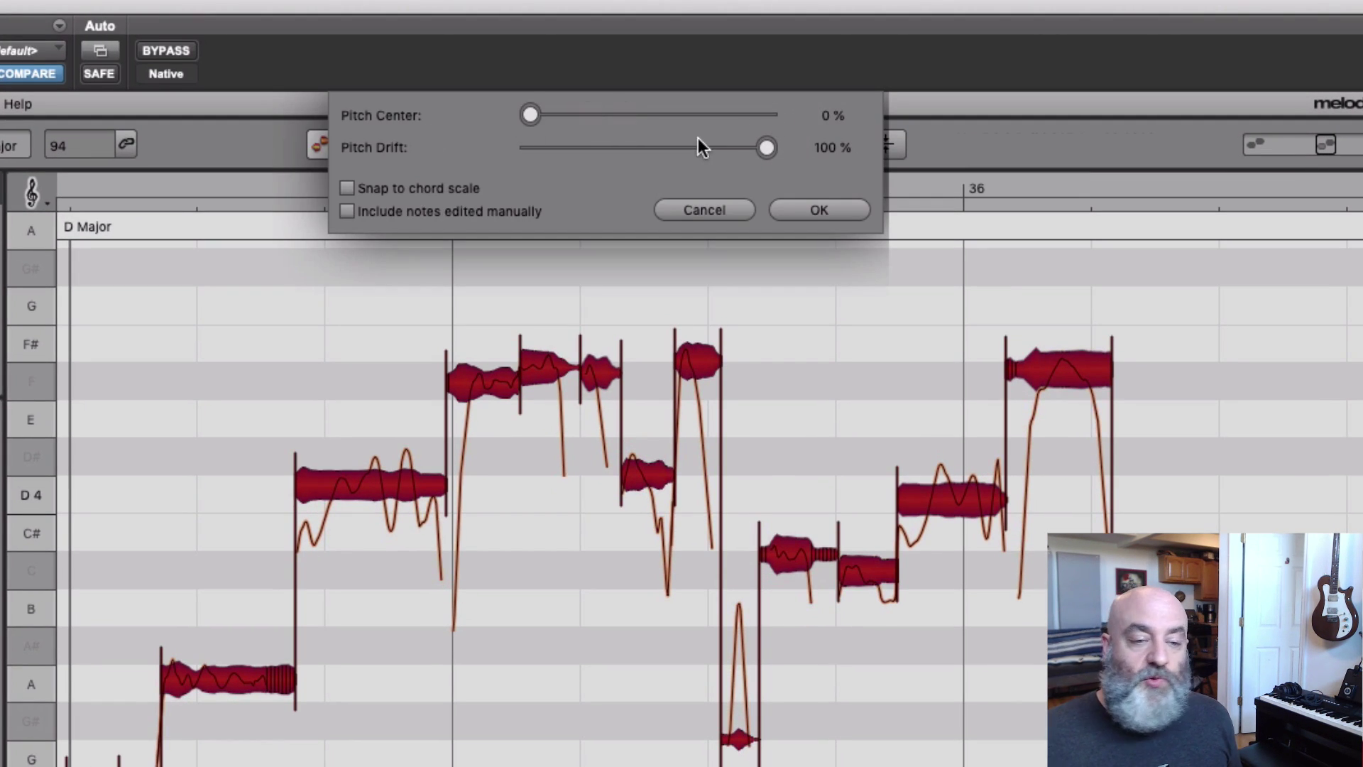
left_click_drag(763, 148, 445, 169)
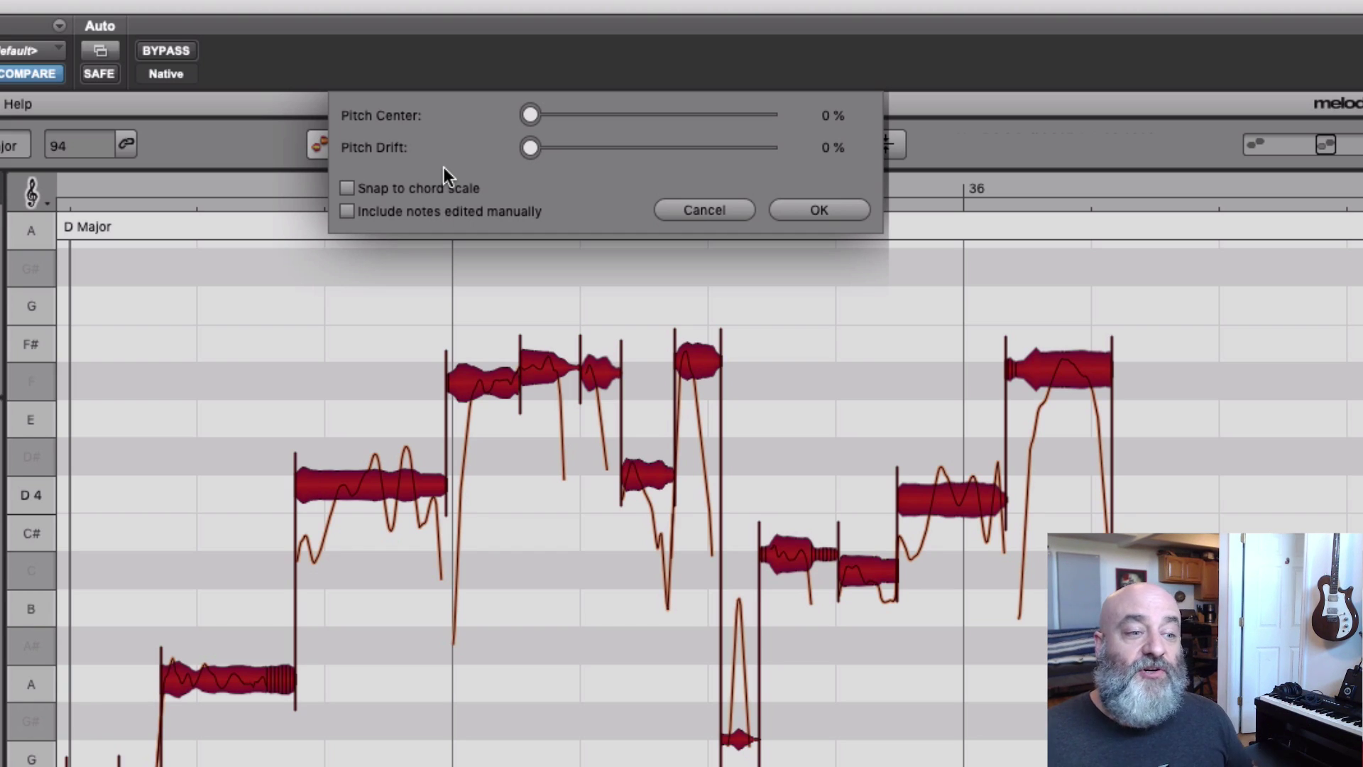
left_click_drag(531, 116, 611, 113)
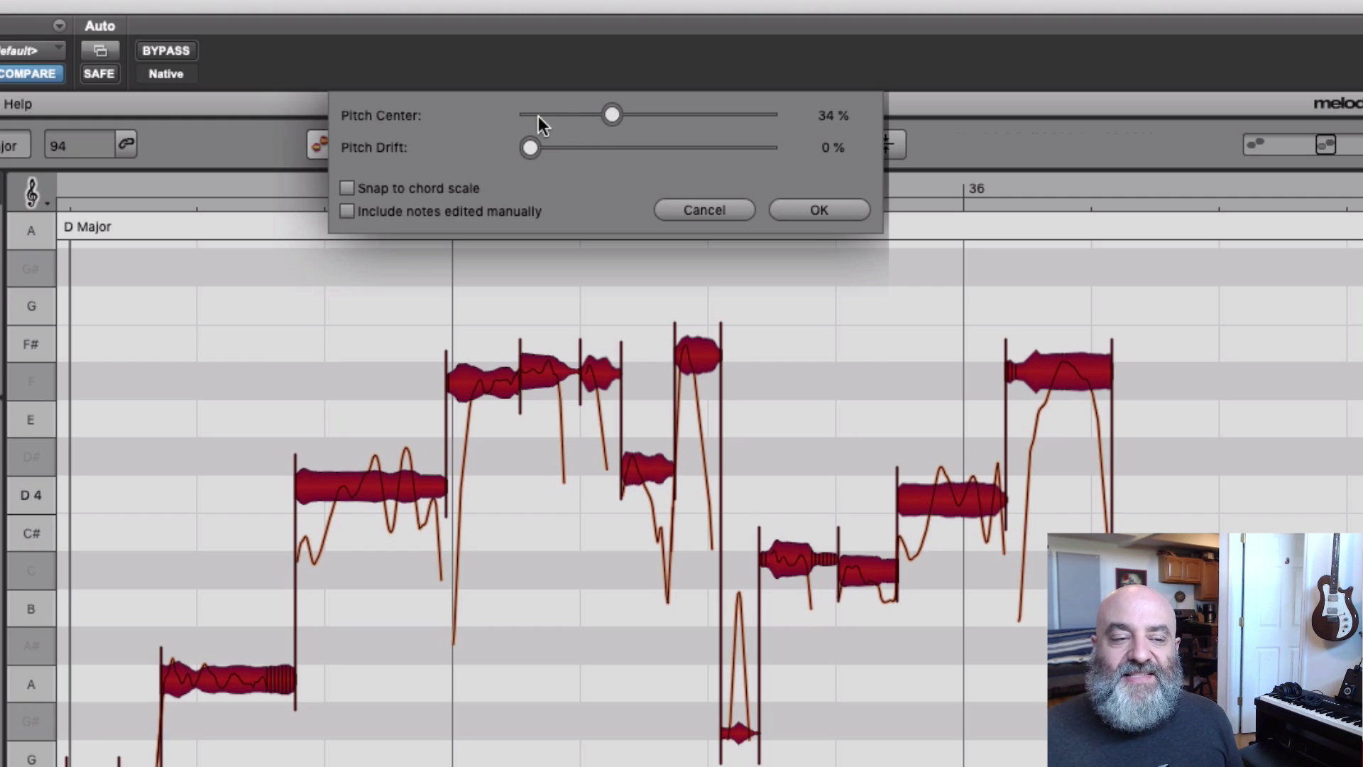
left_click_drag(537, 116, 508, 121)
left_click(799, 211)
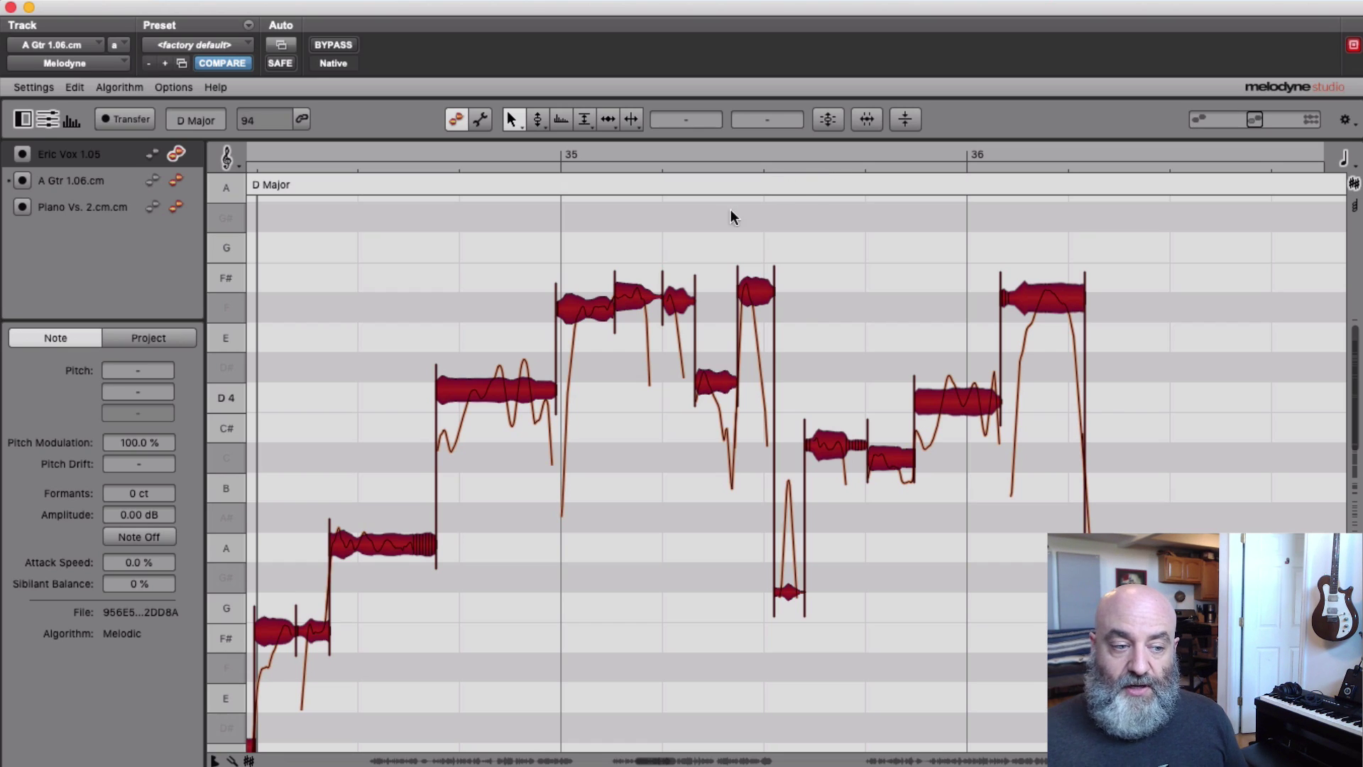
Step: Select only the D4 note before bar 35, play the phrase, and check the note's exact pitch
left_click(478, 425)
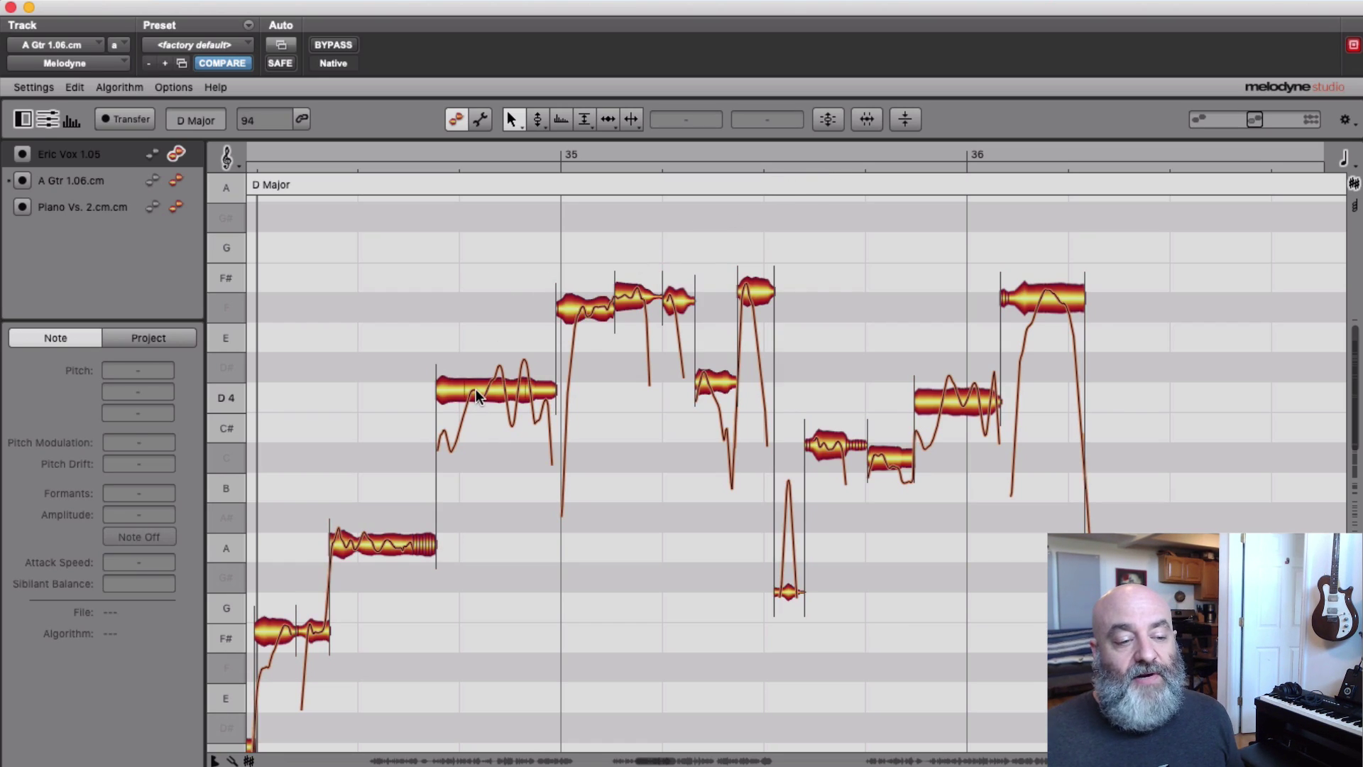
left_click(476, 391)
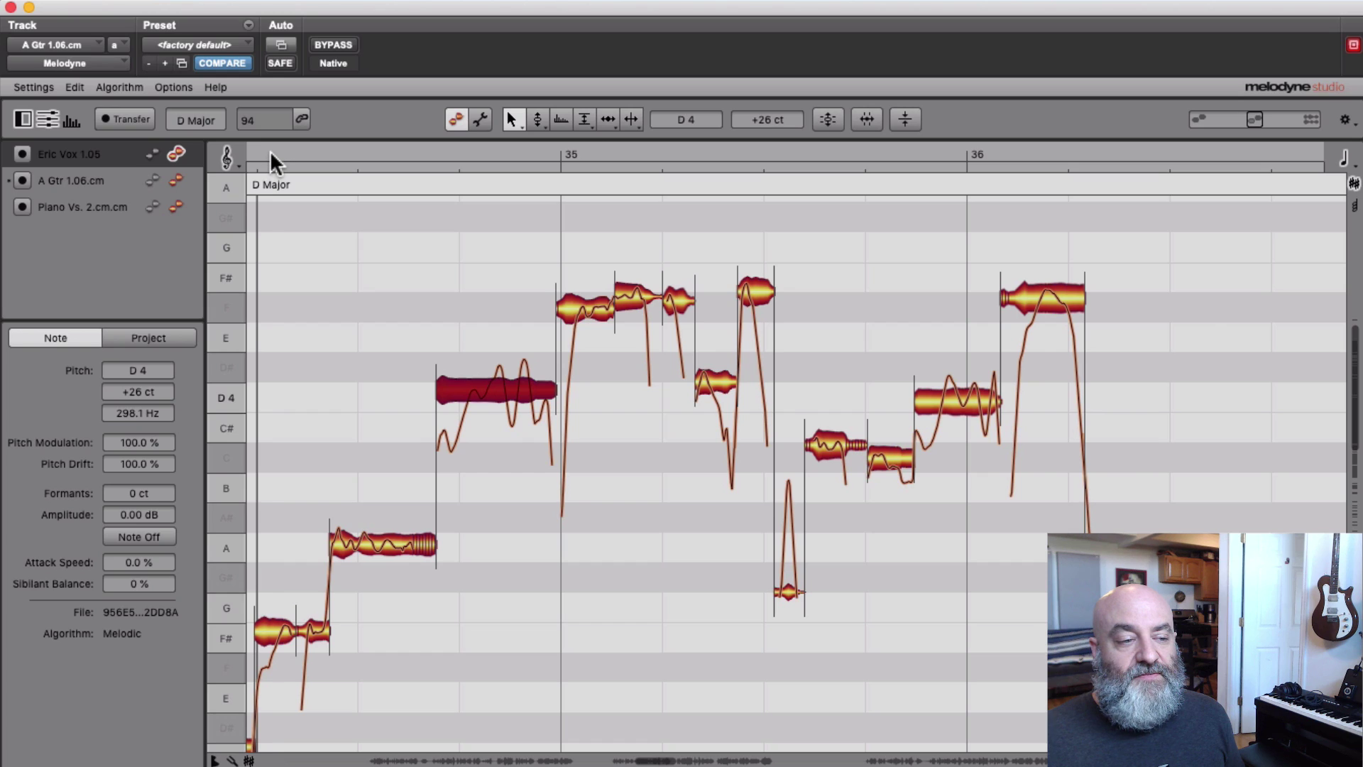
key("space")
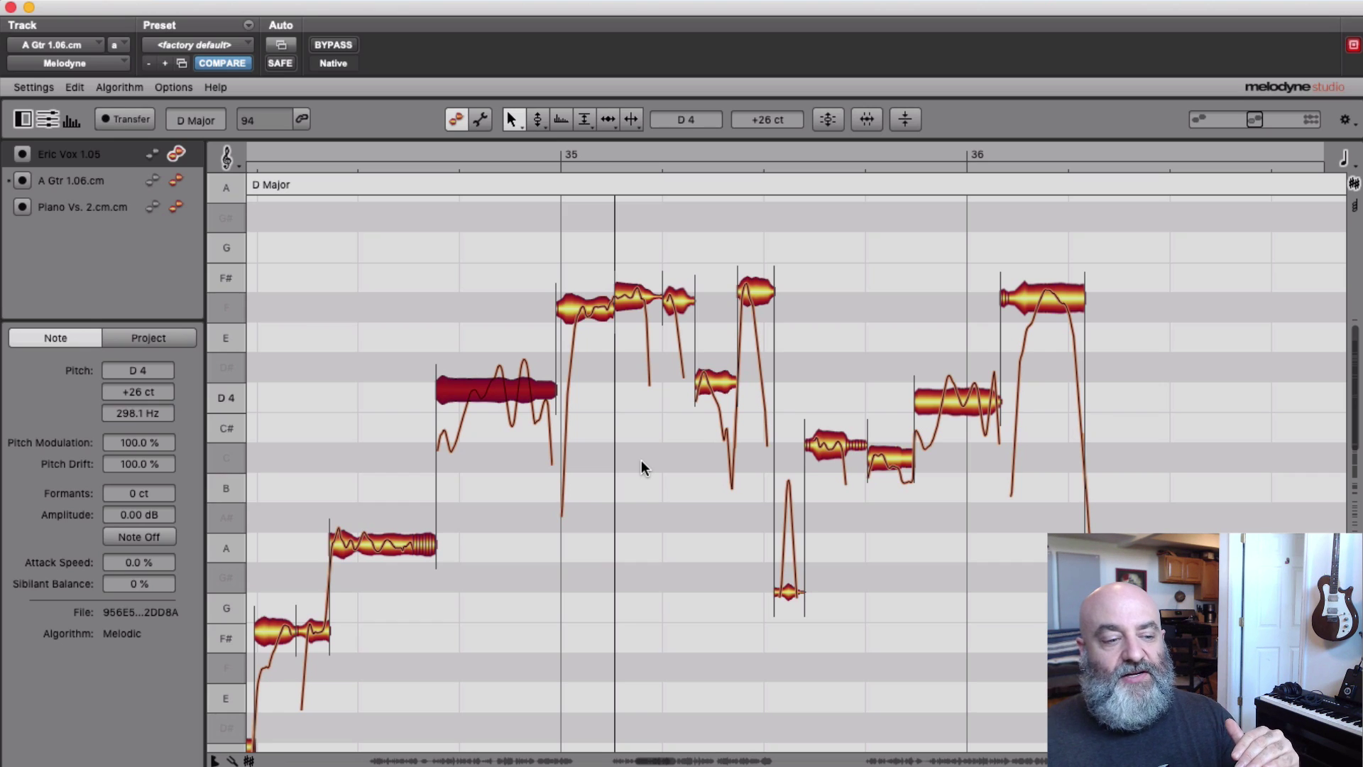
left_click(521, 398)
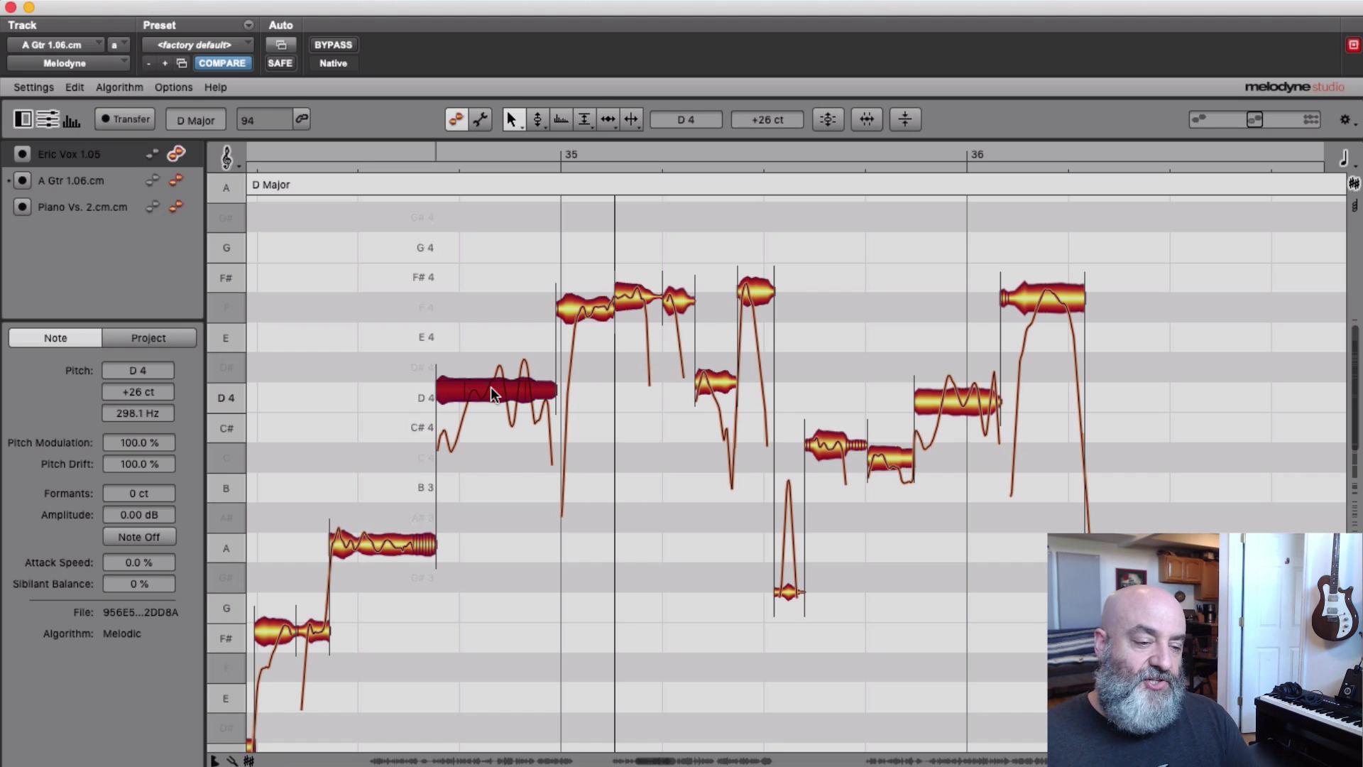
Step: Select the D4 note before bar 35 and push its pitch drift down to -165%
left_click(404, 394)
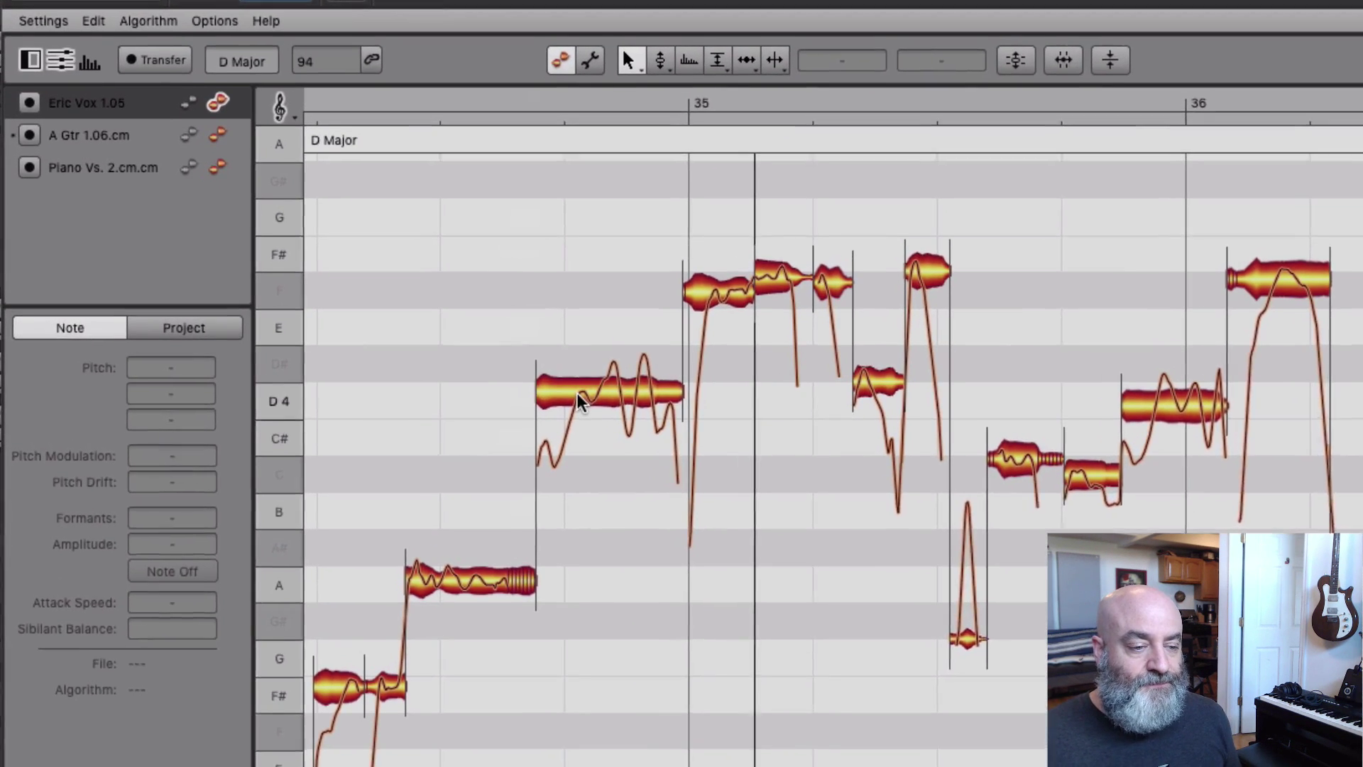
right_click(577, 399)
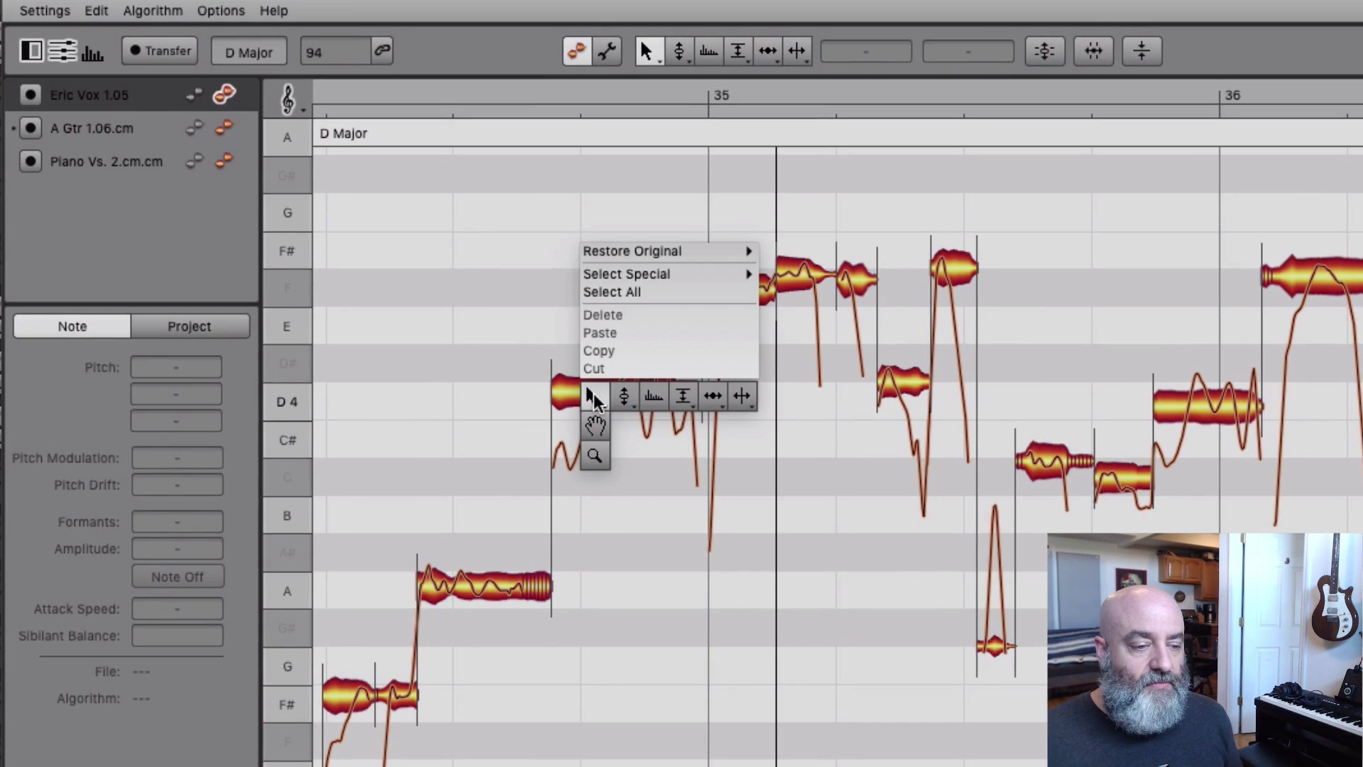
left_click(604, 399)
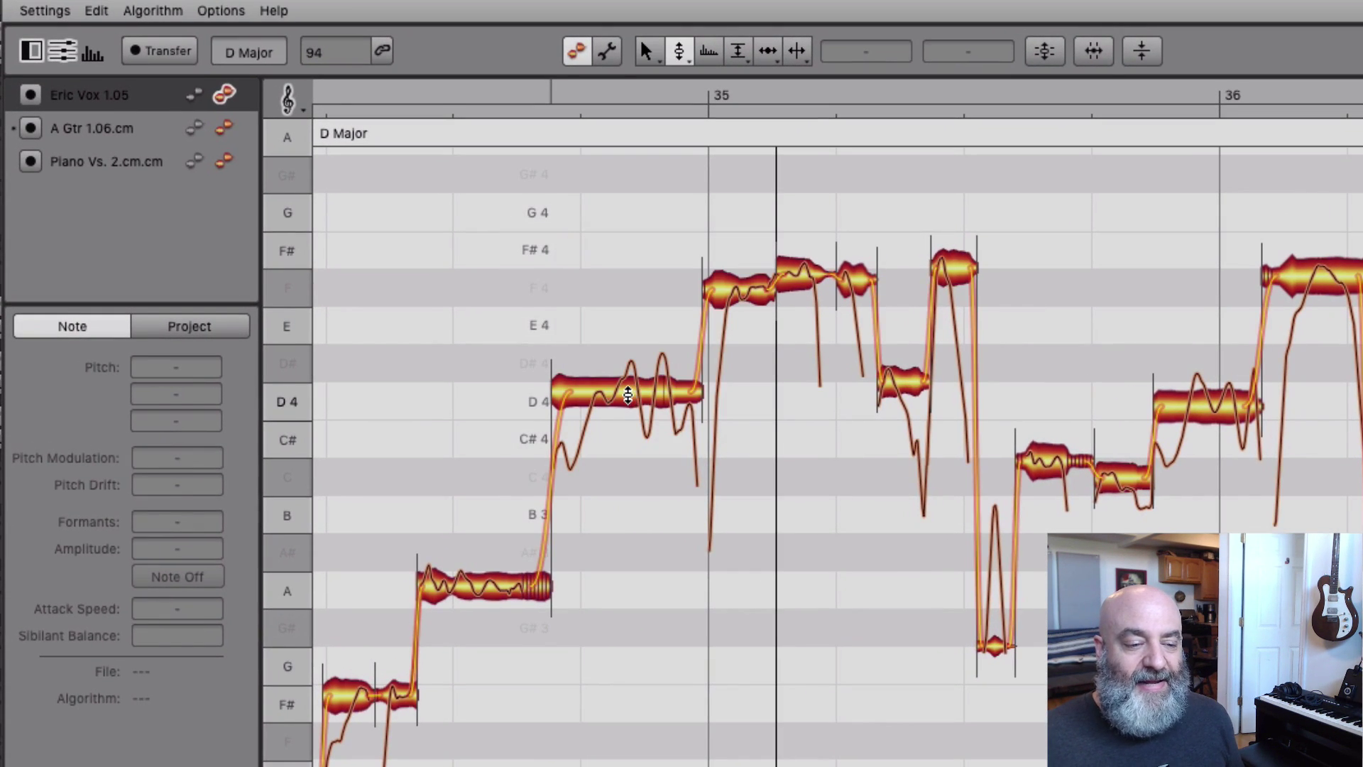
left_click(629, 397)
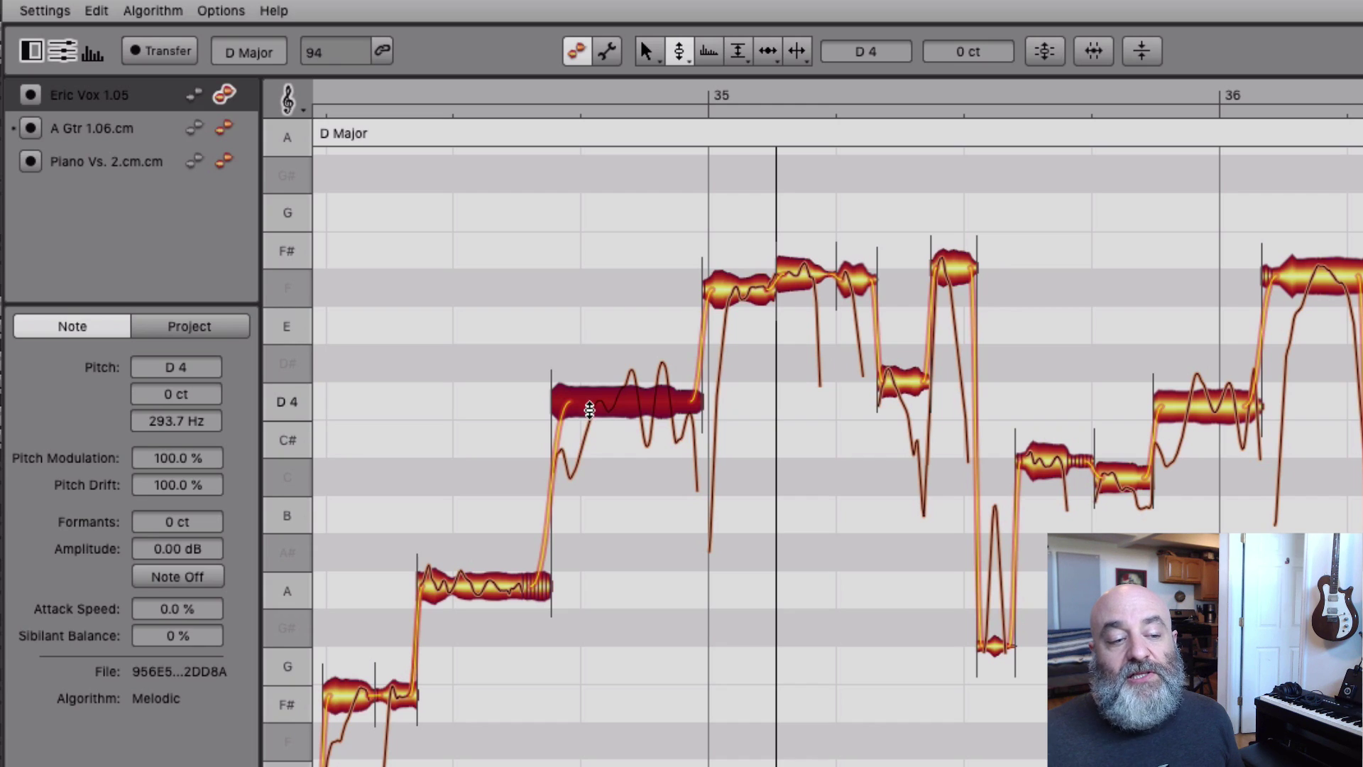
right_click(607, 401)
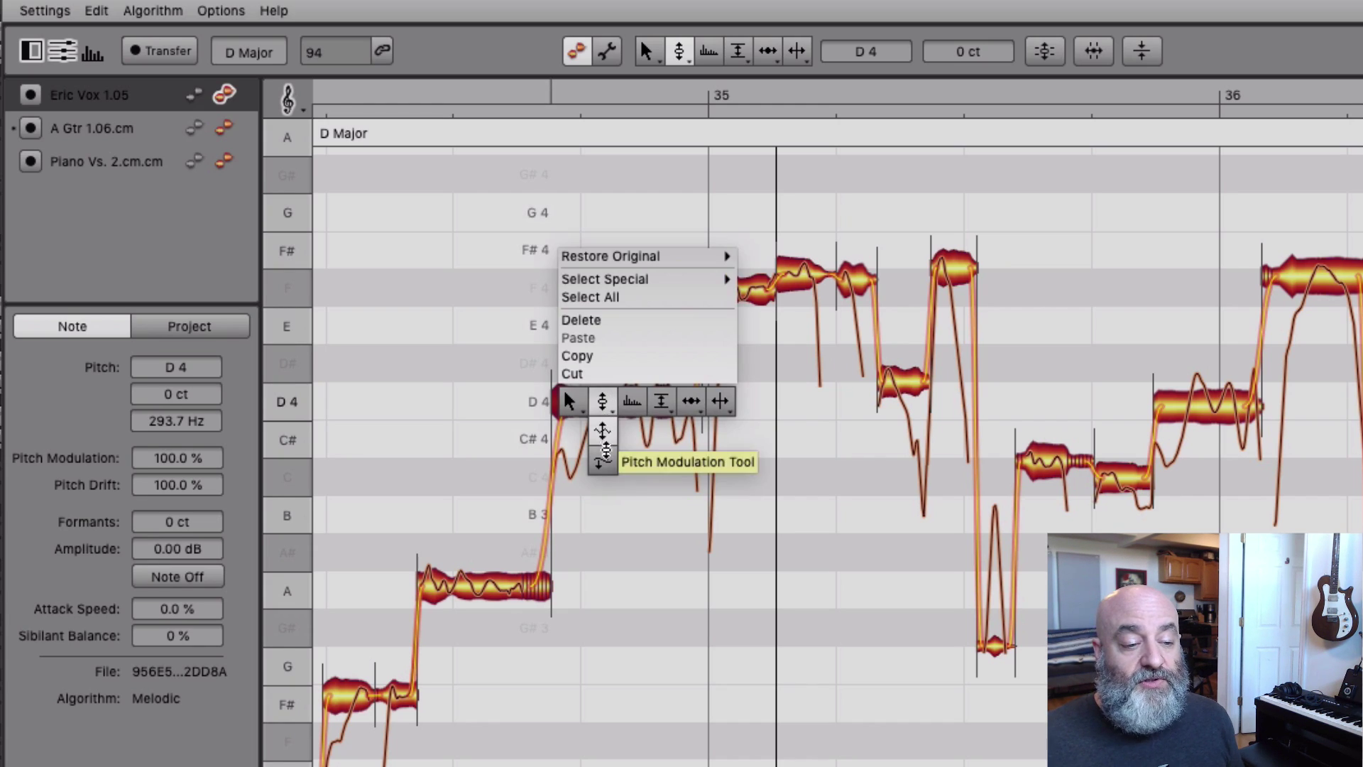
left_click(602, 461)
left_click_drag(623, 406, 612, 744)
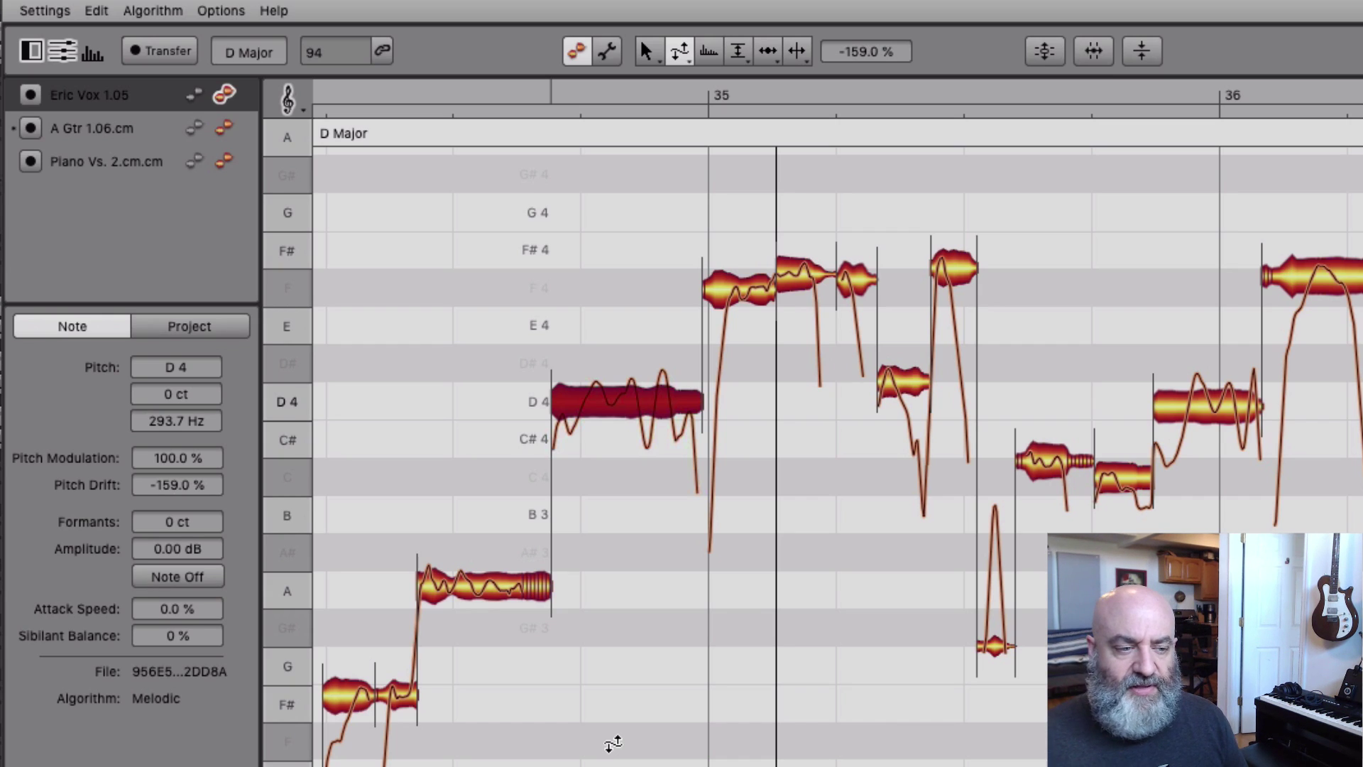
left_click_drag(612, 743, 612, 746)
Step: Raise the D4 note's pitch modulation to 110% and audition the edited phrase
right_click(607, 406)
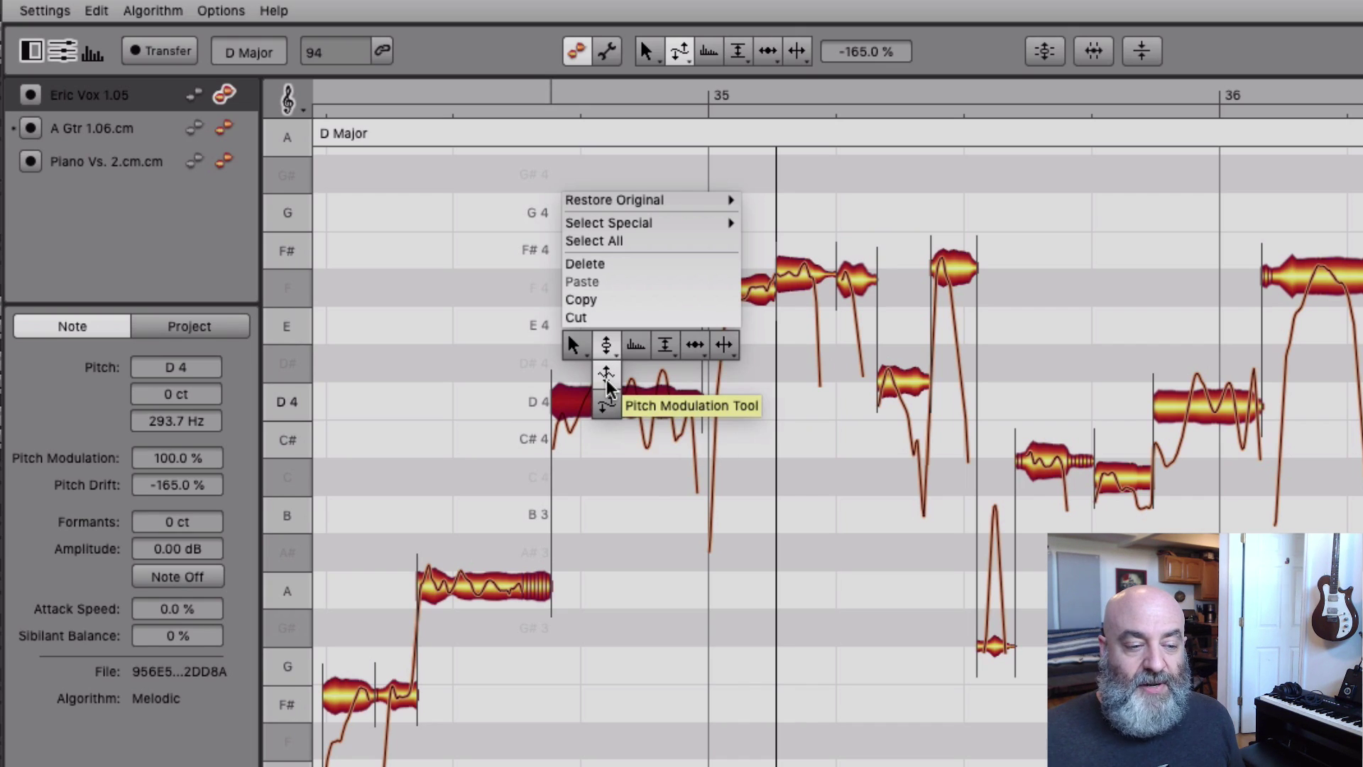
left_click(607, 387)
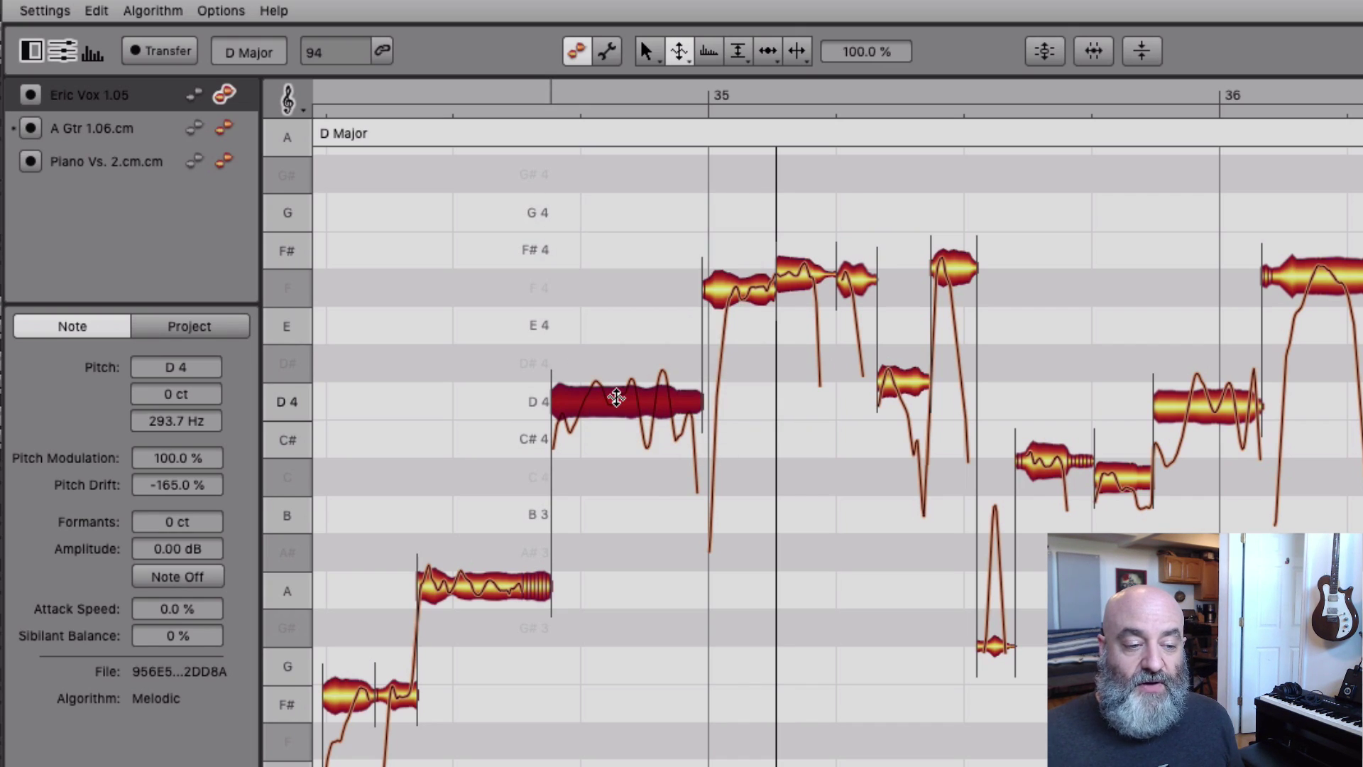
left_click_drag(616, 398, 616, 386)
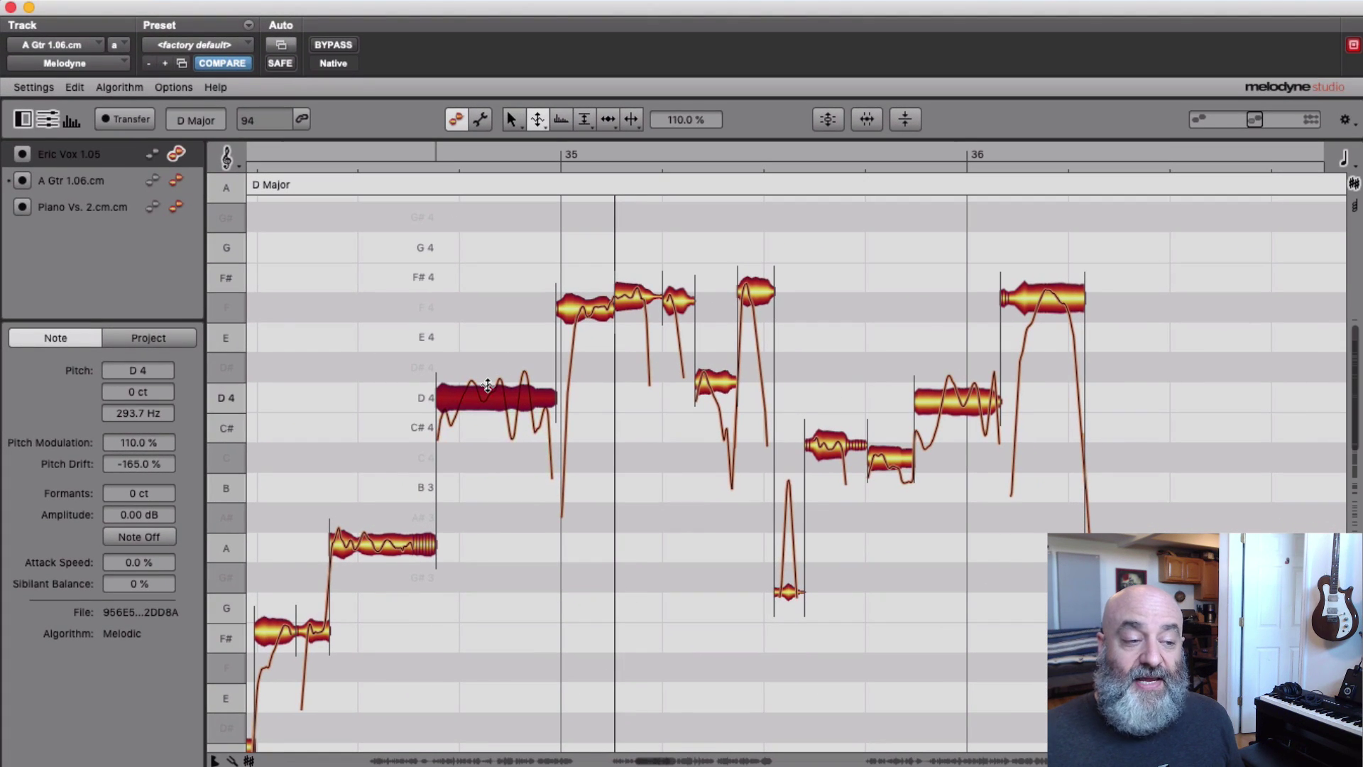
key("space")
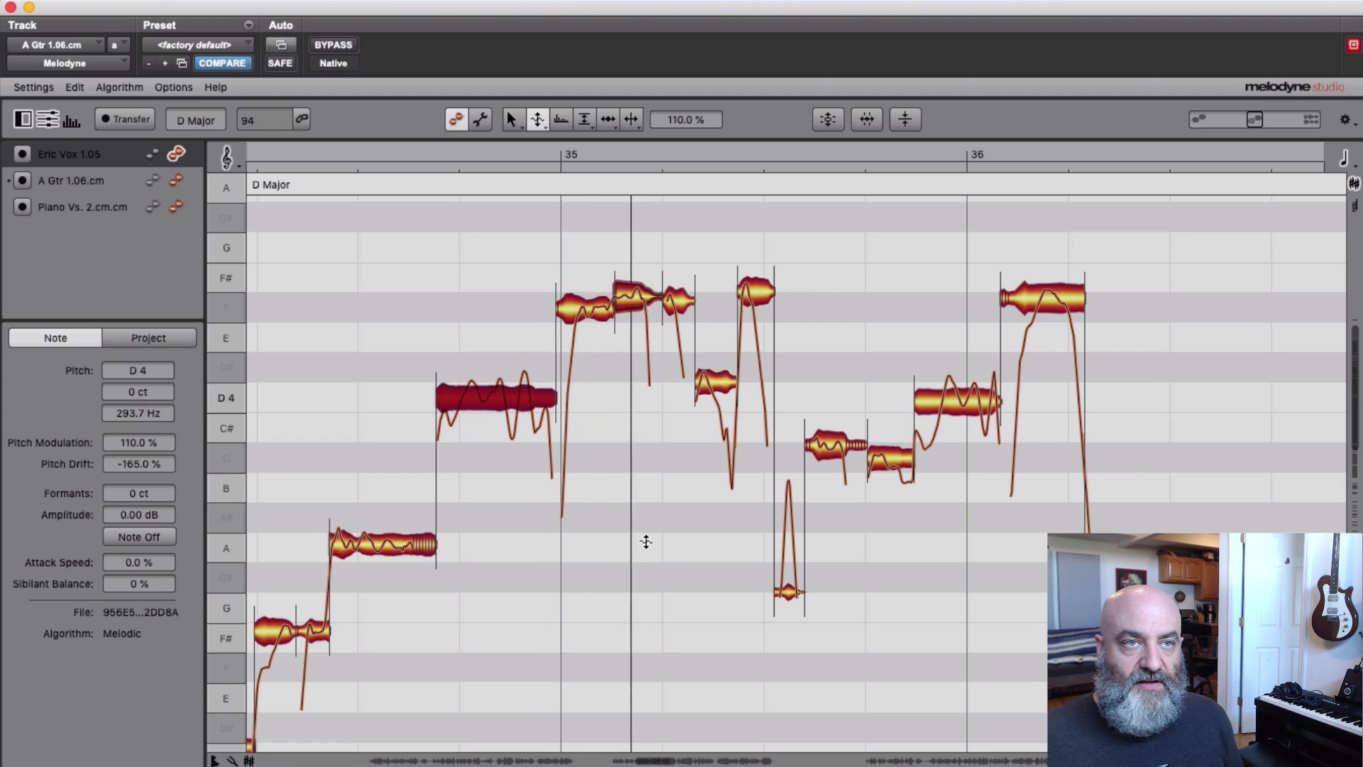
key("space")
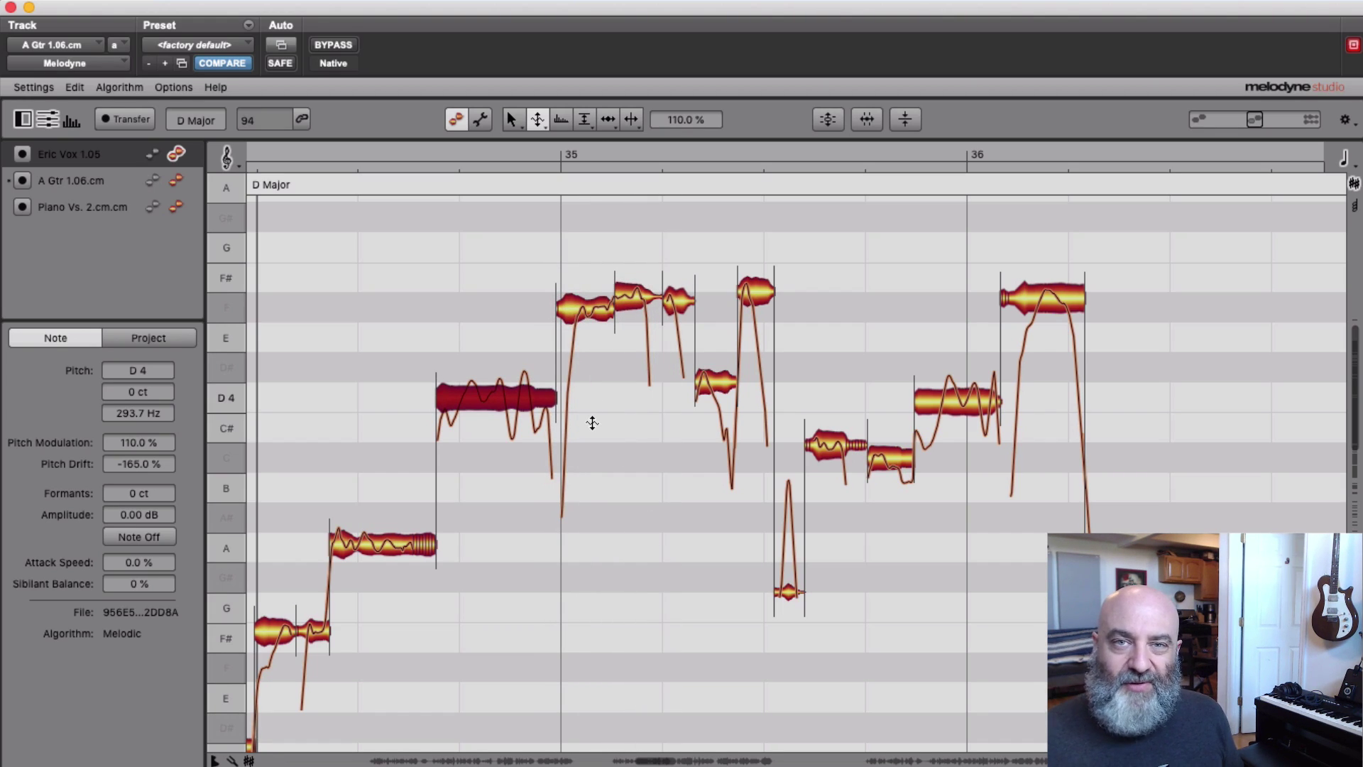